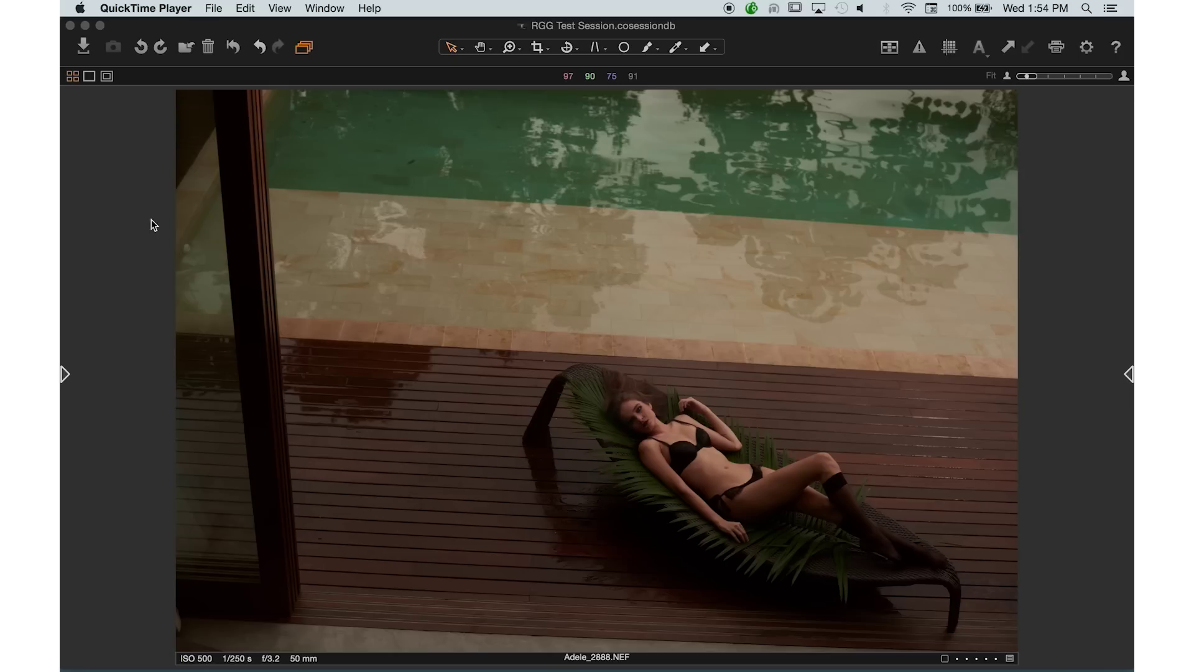
# Step: Switch the browser from auto to manual mode and show the browser beside the viewer
pyautogui.click(65, 372)
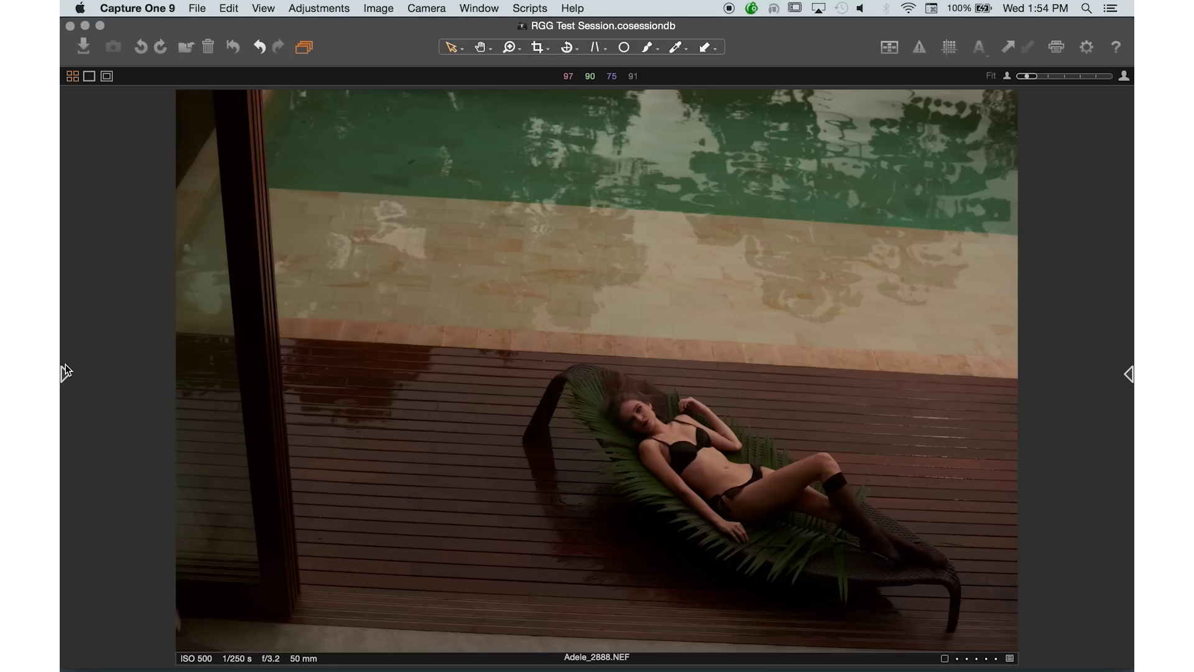
pyautogui.moveTo(1132, 279)
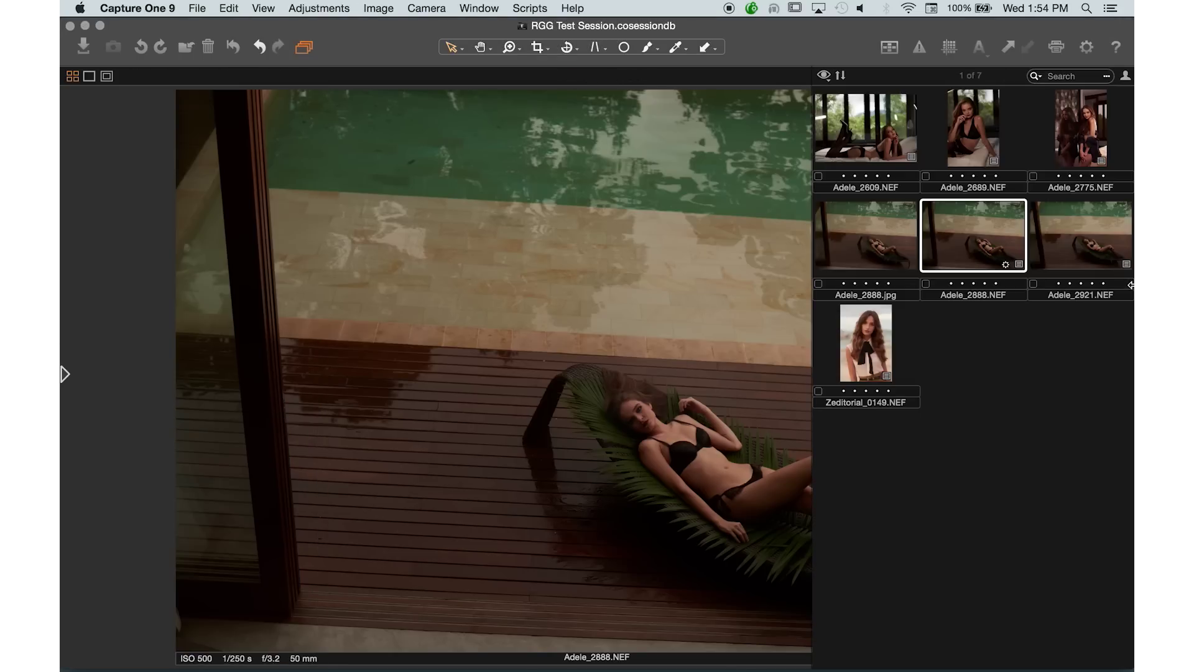
pyautogui.click(274, 7)
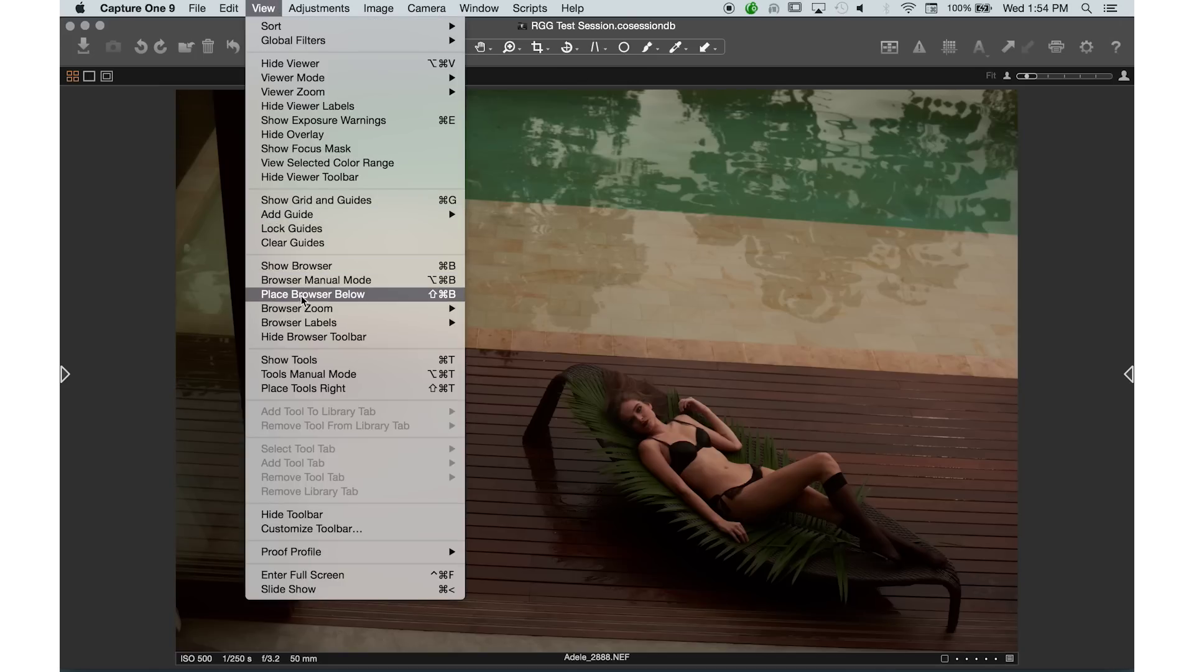
pyautogui.moveTo(298, 309)
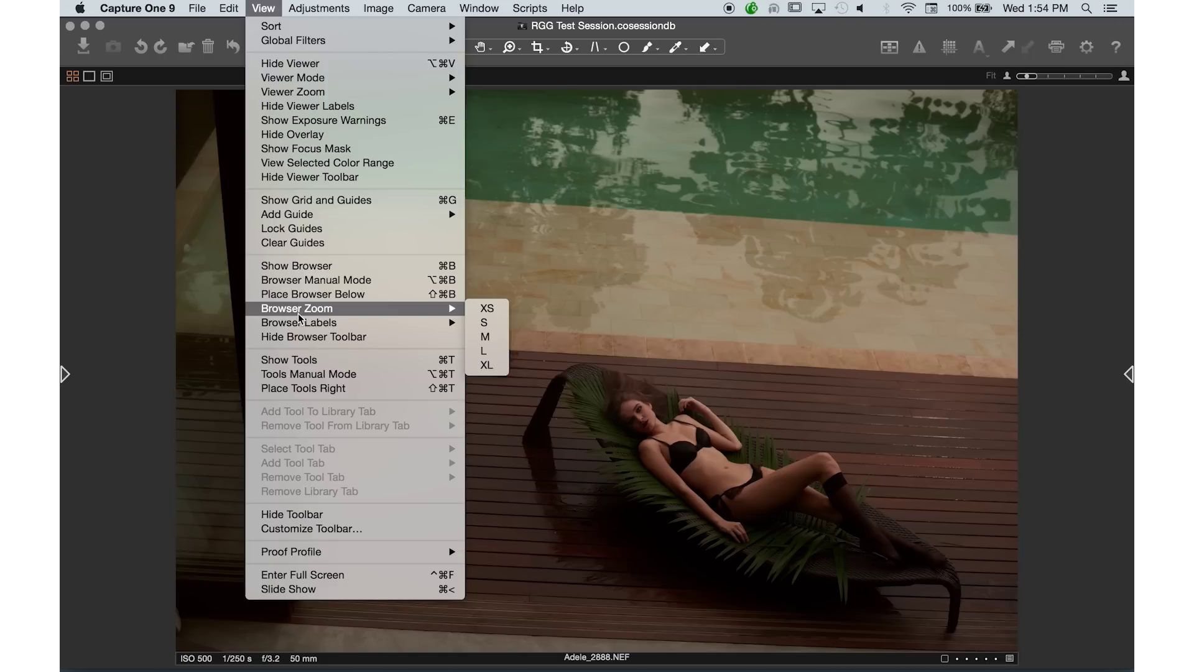
pyautogui.click(300, 279)
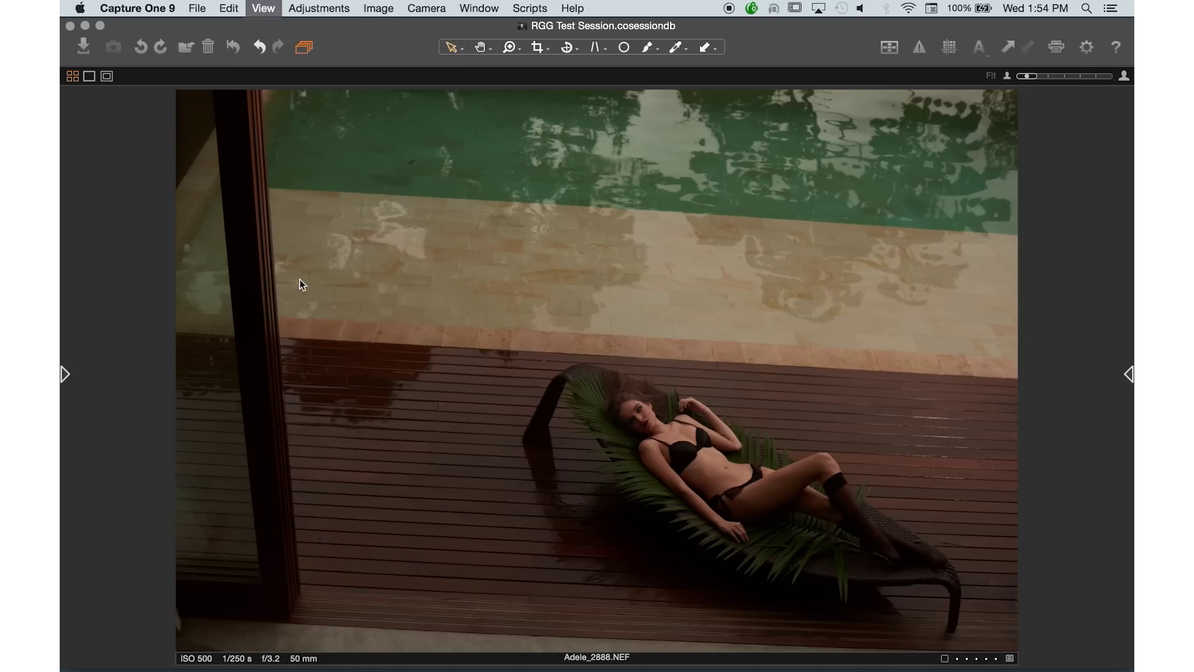
pyautogui.click(264, 8)
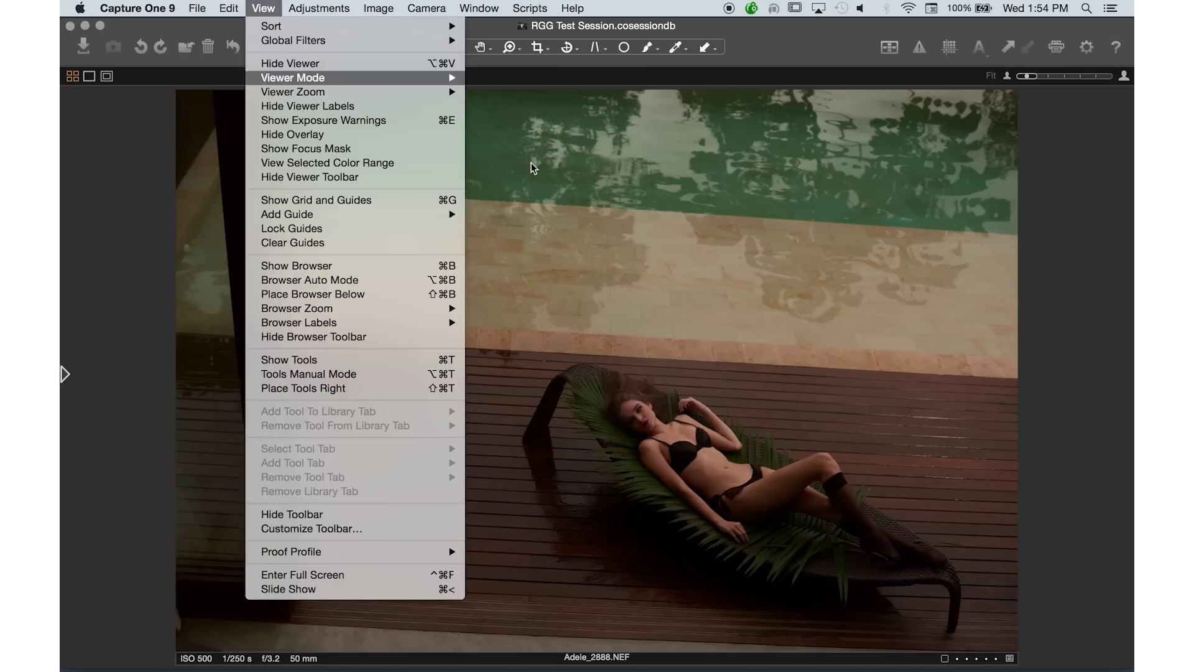
pyautogui.click(661, 217)
pyautogui.press('super+b')
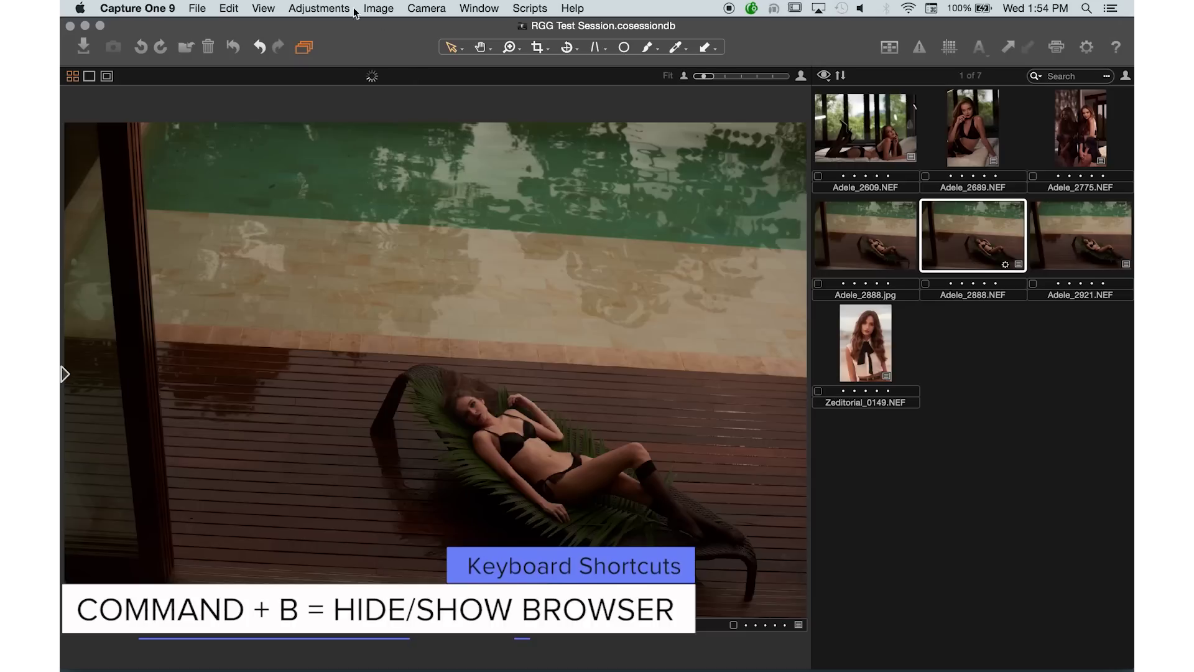
# Step: Set the tools area to manual mode, trying auto mode once in between
pyautogui.click(264, 8)
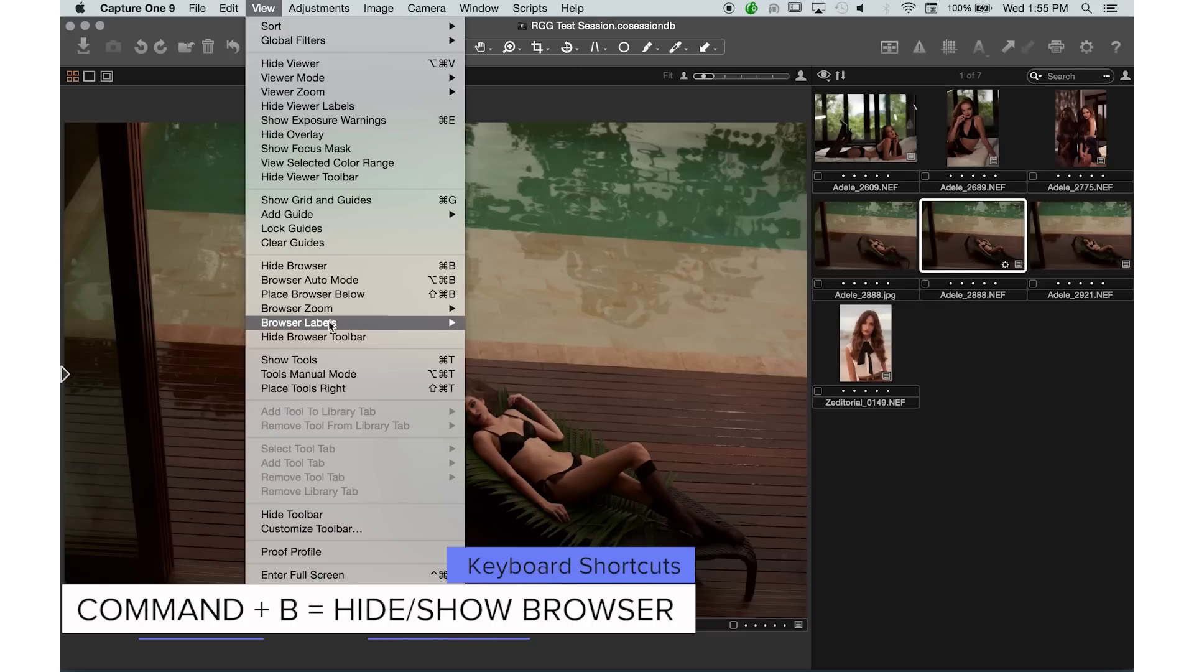
pyautogui.click(323, 374)
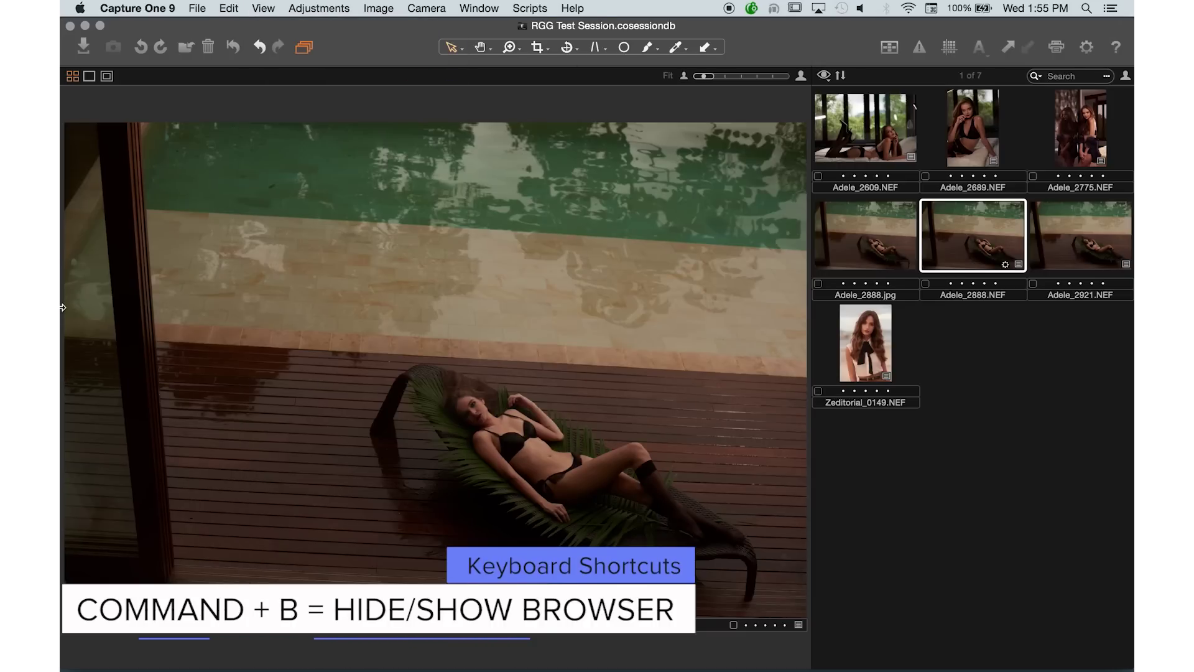
pyautogui.moveTo(62, 305)
pyautogui.mouseDown()
pyautogui.moveTo(123, 298)
pyautogui.moveTo(62, 295)
pyautogui.mouseUp()
pyautogui.click(293, 7)
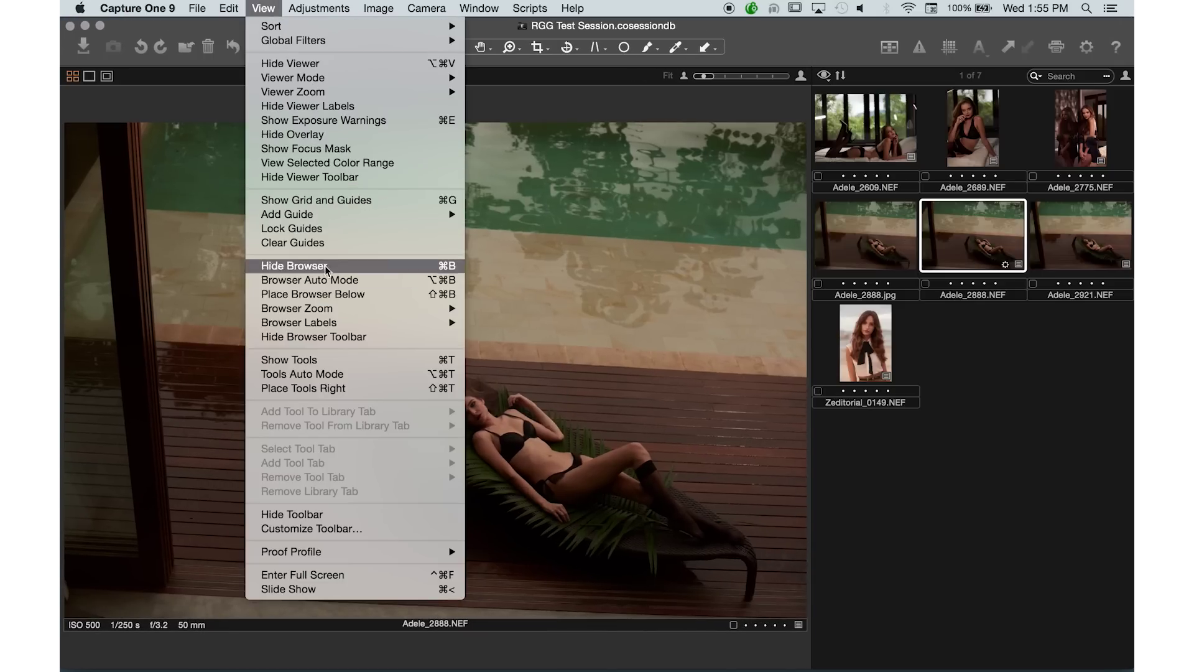
pyautogui.click(326, 372)
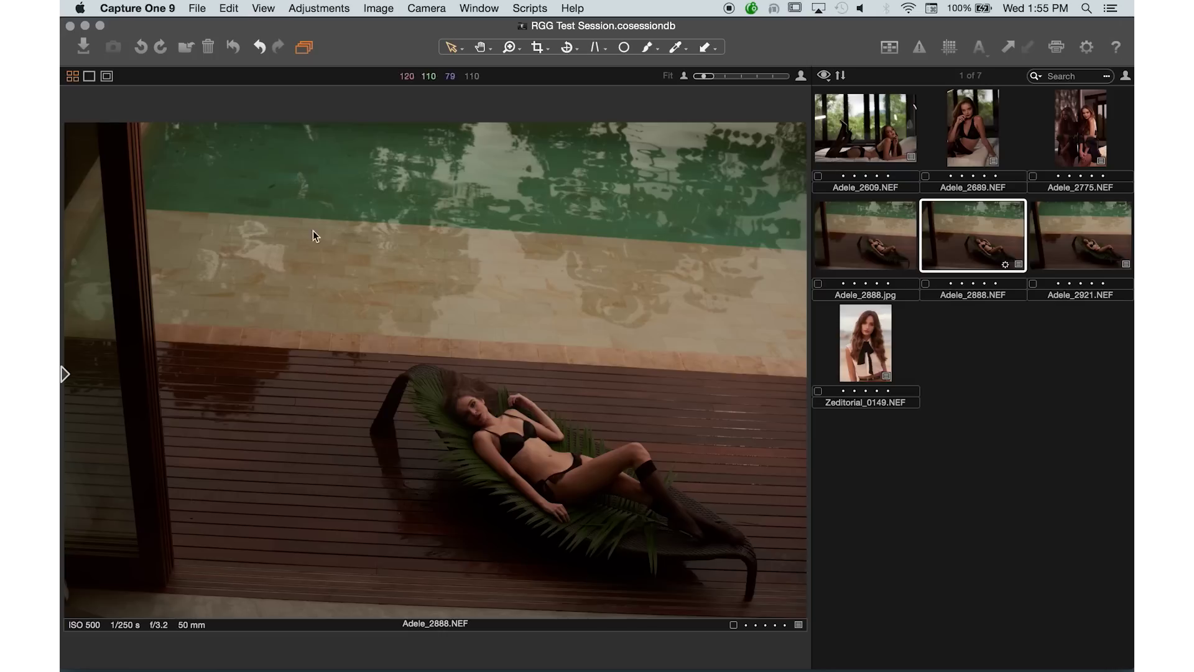
pyautogui.click(270, 7)
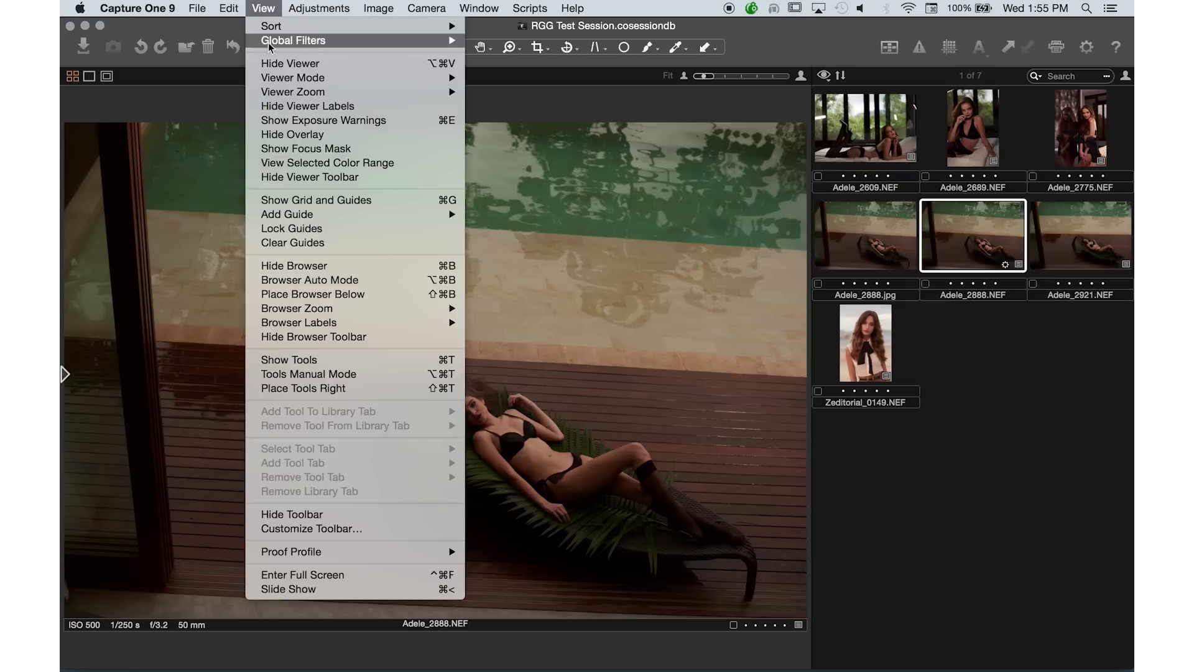
pyautogui.click(292, 373)
# Step: Show the tools and narrow the browser to two thumbnail columns to enlarge the viewer
pyautogui.click(264, 8)
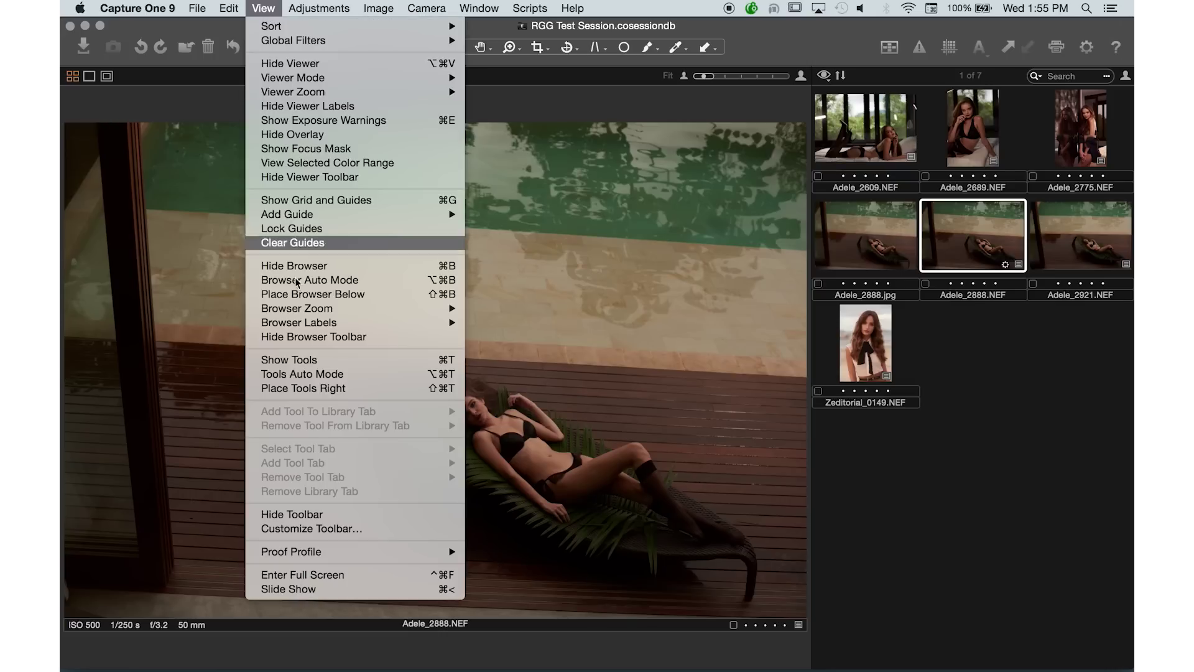
pyautogui.click(294, 359)
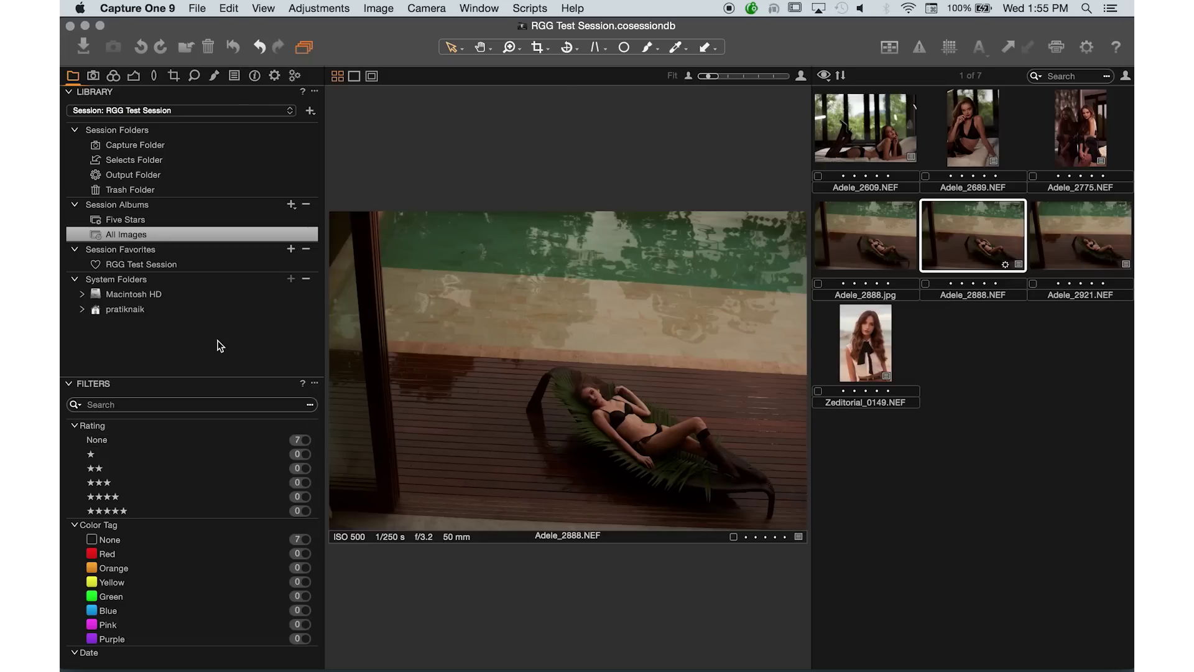
pyautogui.moveTo(889, 193)
pyautogui.mouseDown()
pyautogui.moveTo(878, 193)
pyautogui.moveTo(913, 192)
pyautogui.mouseUp()
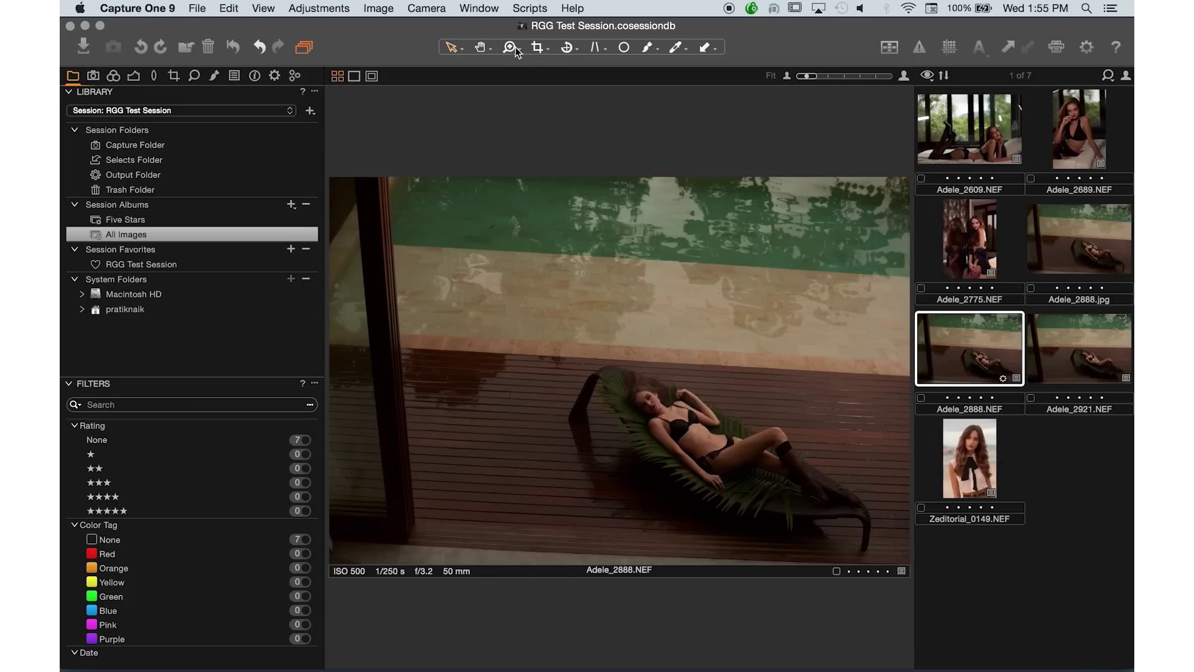
# Step: Customize the toolbar by adding Export Variants directly after Edit Selected, and finish the customization
pyautogui.rightClick(432, 50)
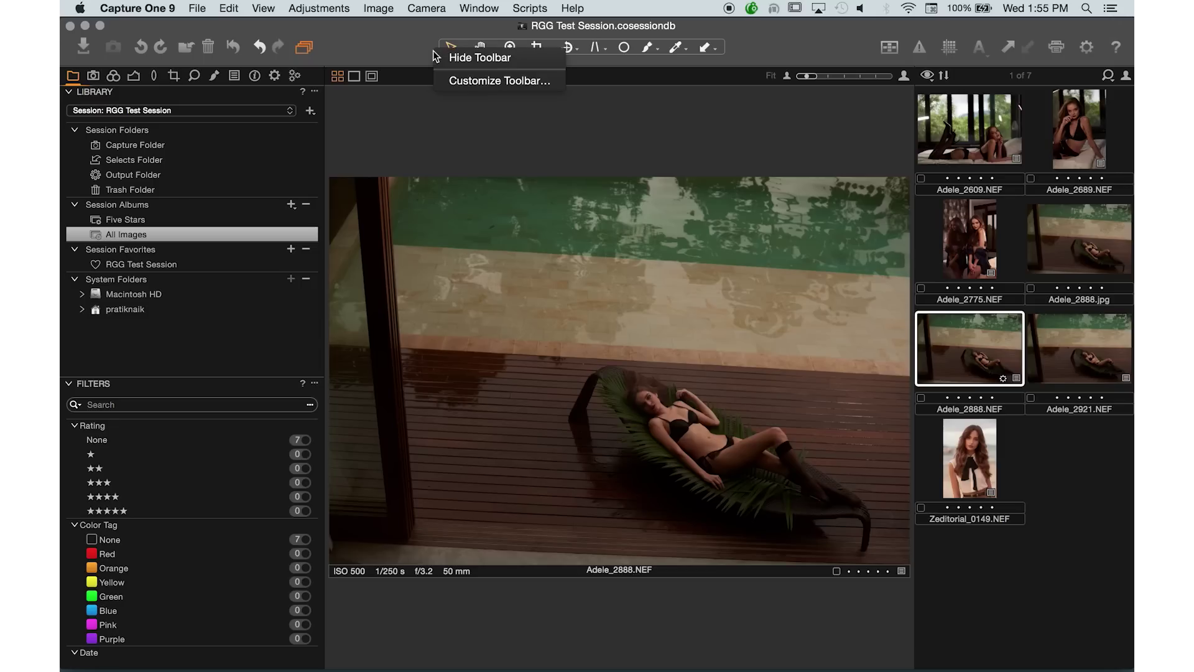
pyautogui.click(426, 52)
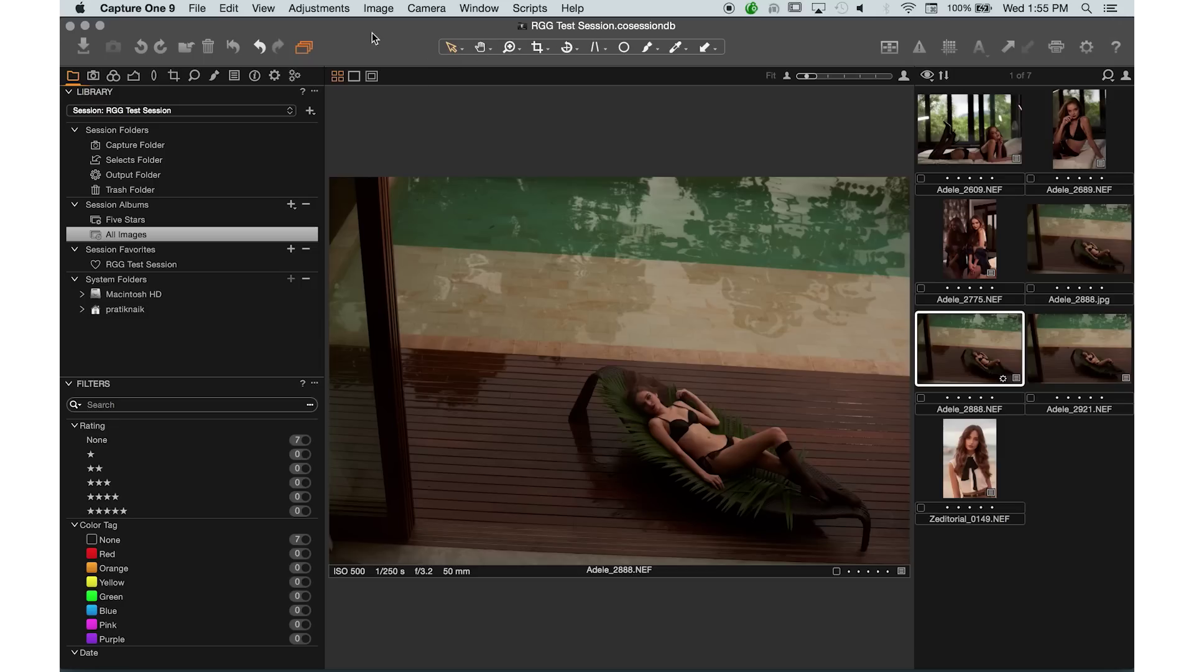
pyautogui.rightClick(417, 50)
pyautogui.click(439, 73)
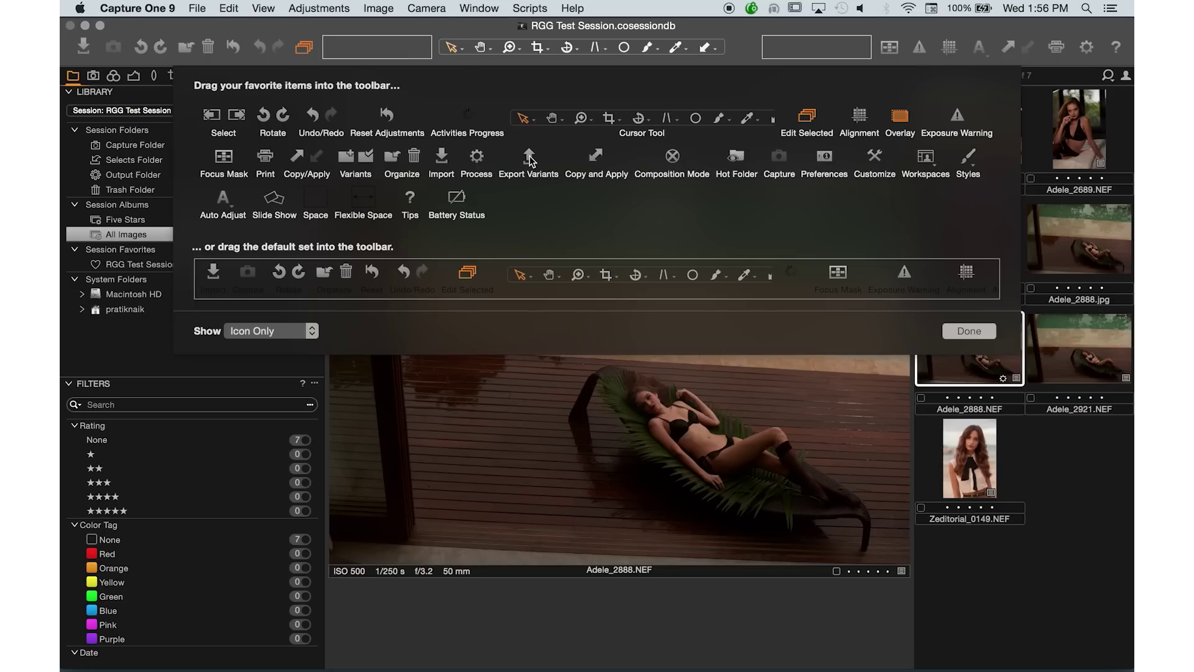
pyautogui.moveTo(529, 158); pyautogui.dragTo(334, 47)
pyautogui.moveTo(479, 53); pyautogui.dragTo(604, 44)
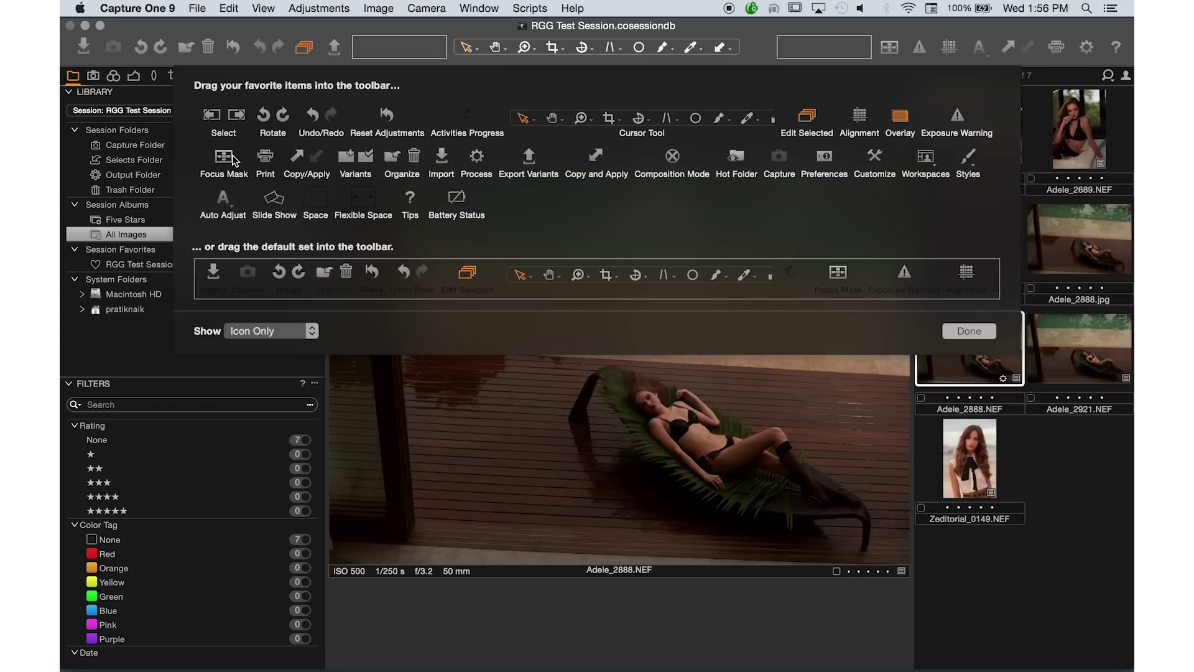
pyautogui.moveTo(225, 160)
pyautogui.mouseDown()
pyautogui.moveTo(264, 47)
pyautogui.moveTo(550, 46)
pyautogui.moveTo(270, 50)
pyautogui.moveTo(221, 157)
pyautogui.mouseUp()
pyautogui.moveTo(890, 48)
pyautogui.mouseDown()
pyautogui.moveTo(873, 82)
pyautogui.moveTo(806, 145)
pyautogui.moveTo(905, 18)
pyautogui.moveTo(889, 47)
pyautogui.mouseUp()
pyautogui.moveTo(188, 47); pyautogui.dragTo(229, 50)
pyautogui.click(967, 331)
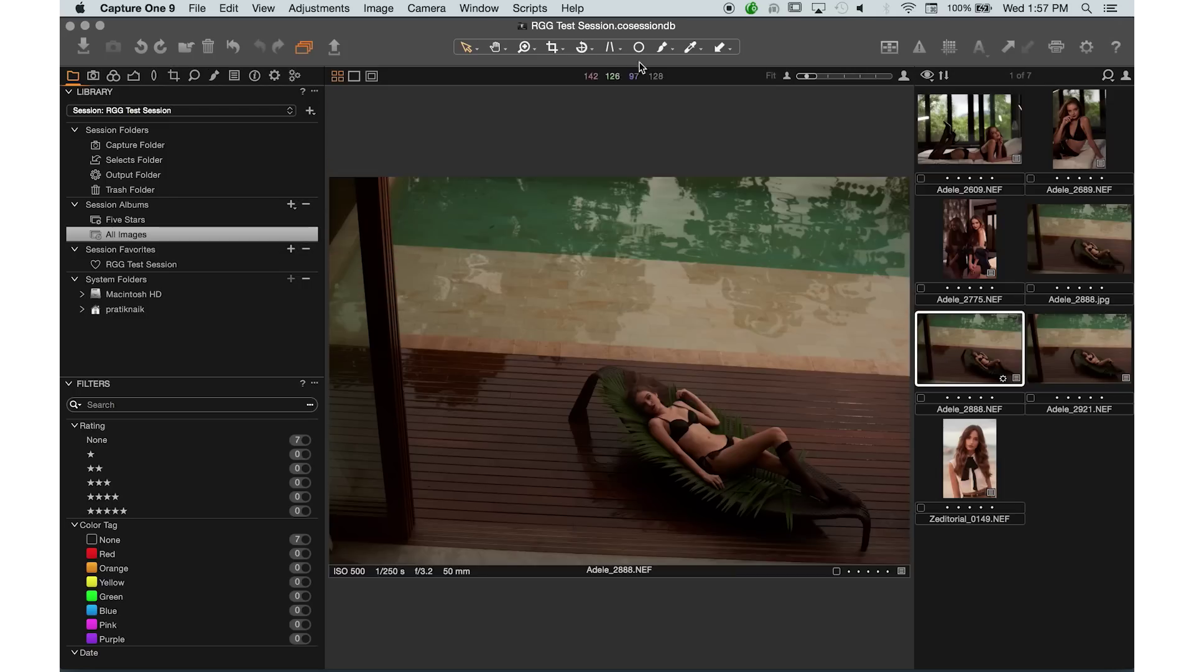
# Step: With the Select tool, view images 2609, 2689, 2888 (JPG), 2775 and 2888 (NEF) one after another
pyautogui.click(474, 51)
pyautogui.click(468, 51)
pyautogui.click(994, 146)
pyautogui.click(1085, 153)
pyautogui.click(1088, 258)
pyautogui.click(981, 249)
pyautogui.click(983, 350)
# Step: Browse the Output Folder and the RGG Test Session favorite, ending in the Selects Folder
pyautogui.click(162, 175)
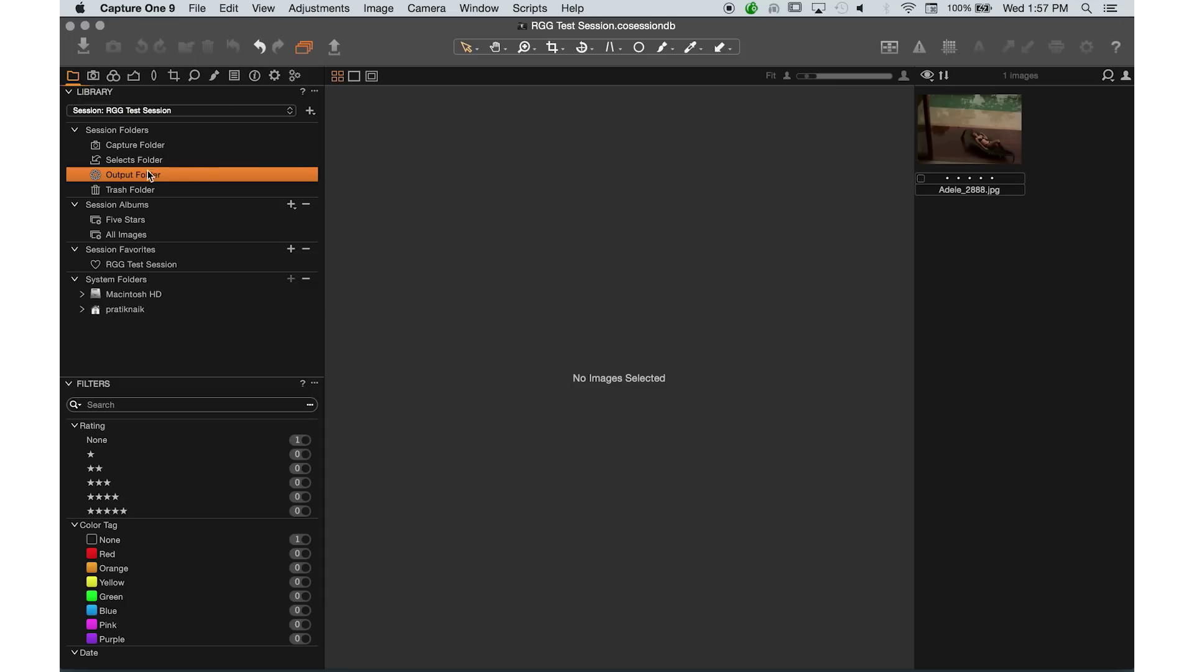
pyautogui.click(122, 262)
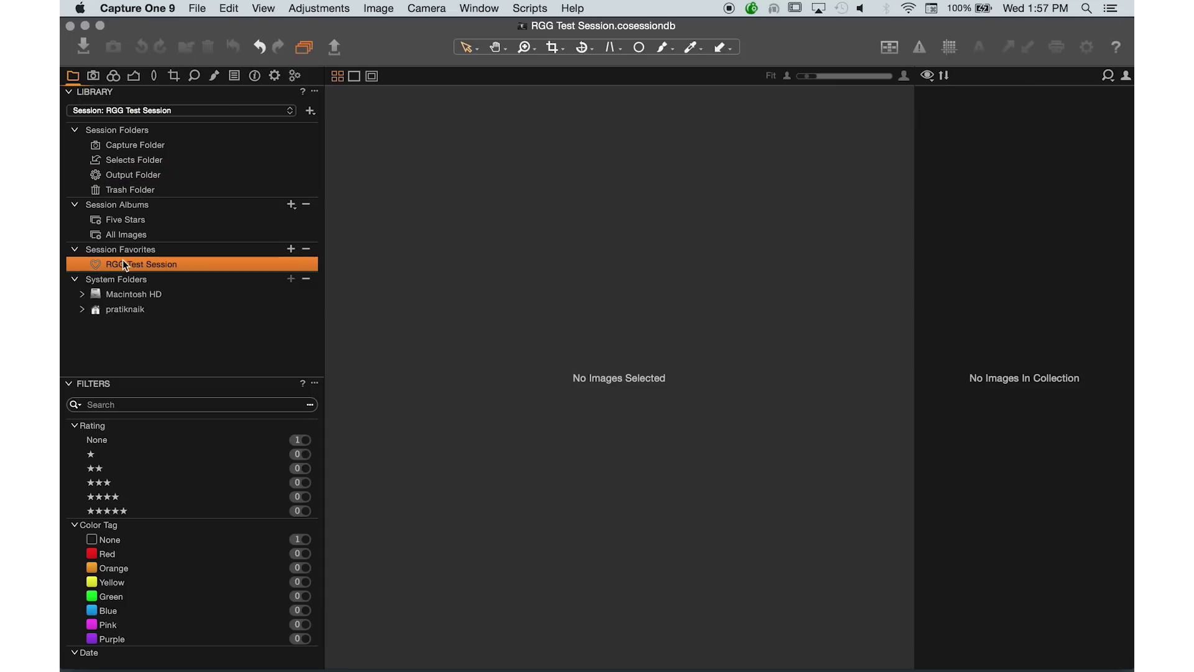
pyautogui.click(118, 164)
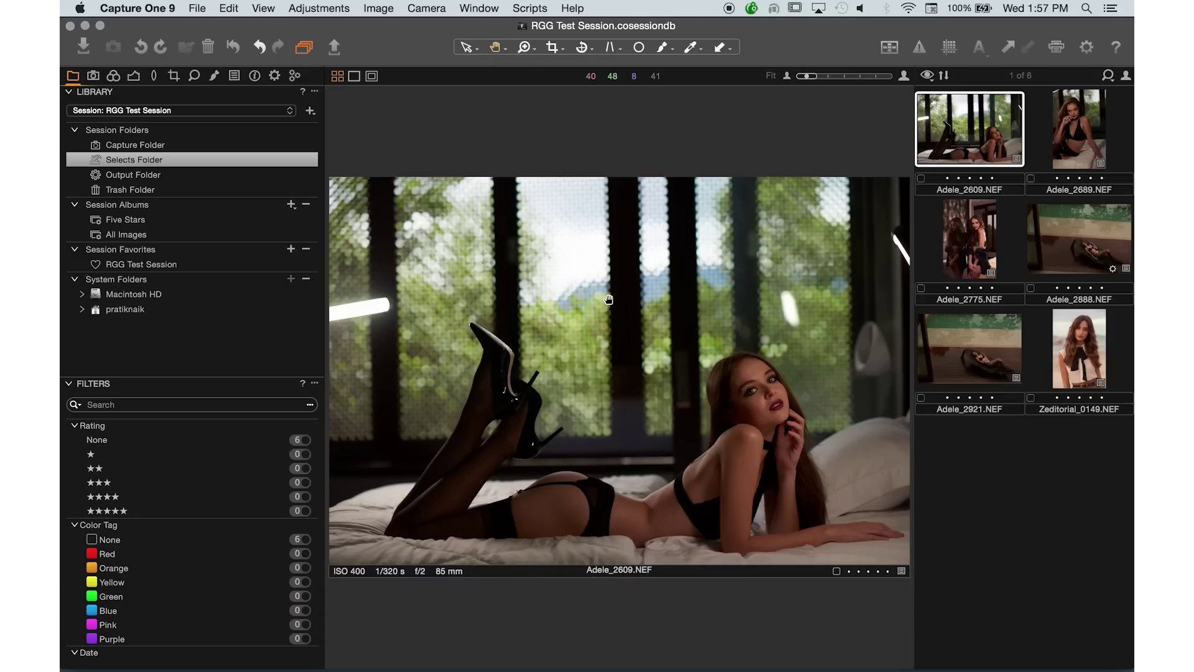
# Step: Zoom image 2609 to 50% and pan around it, with the Pan tool and temporarily from the Select tool
pyautogui.press('super+equal')
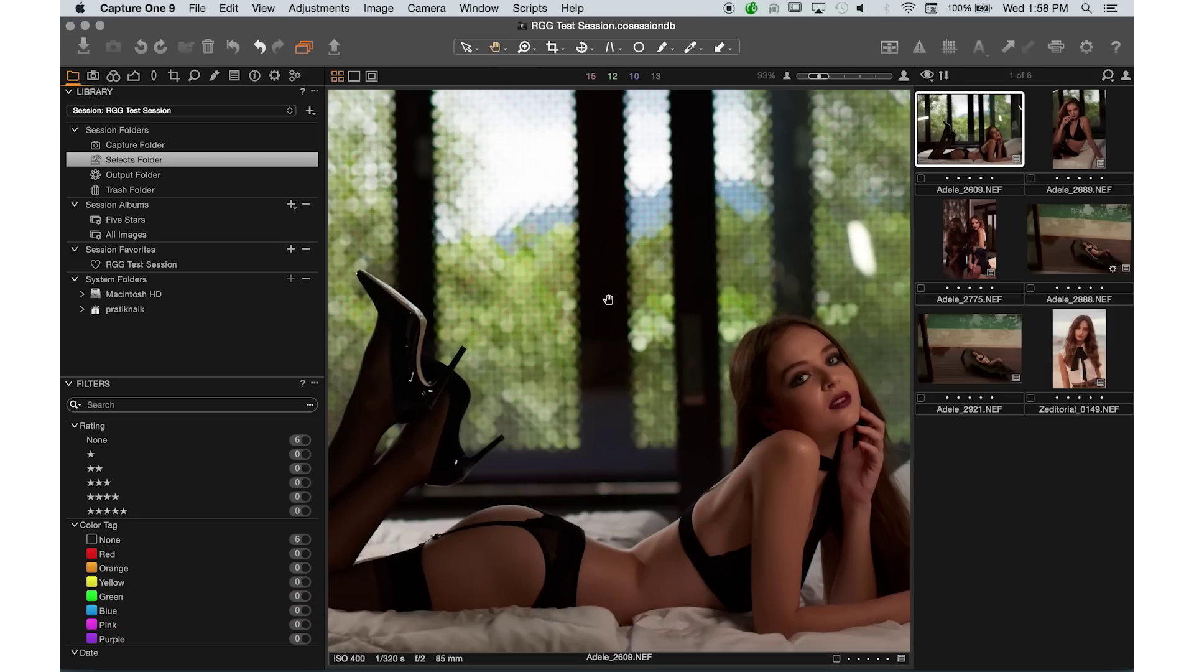
pyautogui.press('super+equal')
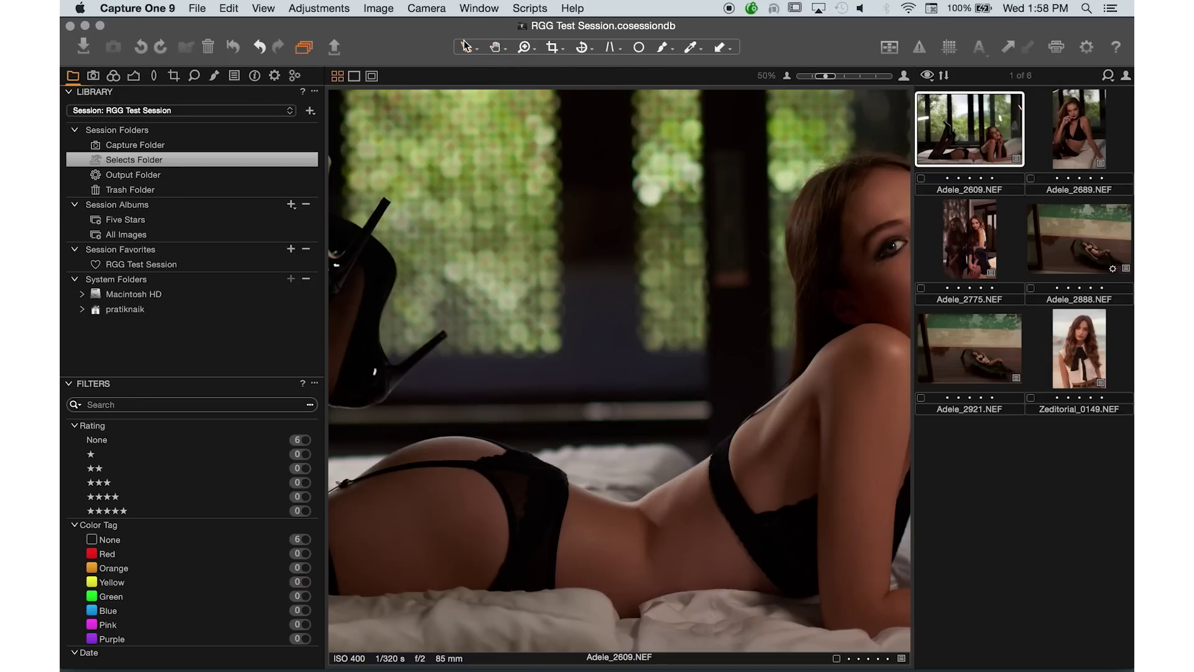
pyautogui.click(497, 49)
pyautogui.moveTo(769, 320); pyautogui.dragTo(471, 400)
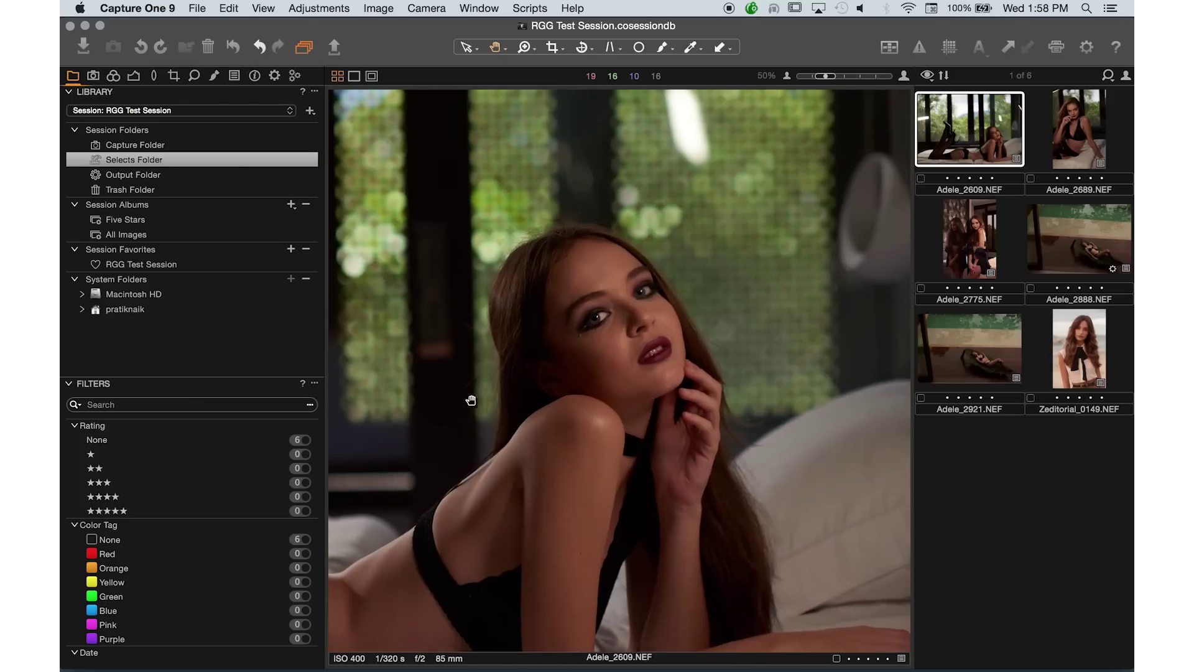
pyautogui.moveTo(563, 274); pyautogui.dragTo(491, 170)
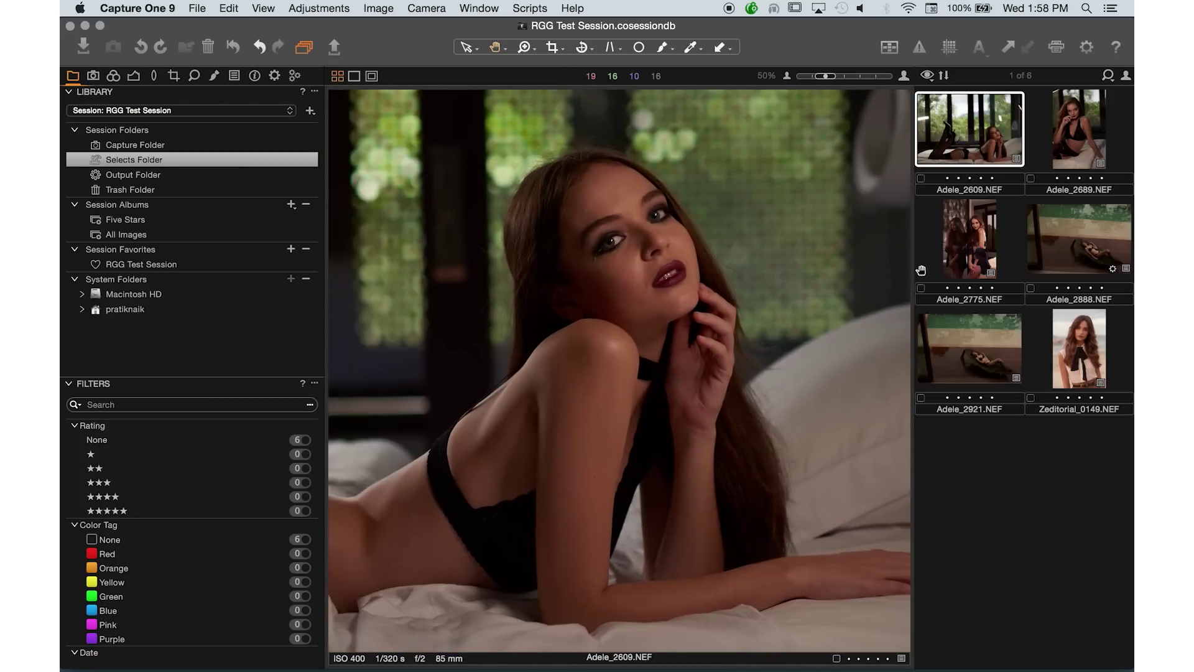
pyautogui.moveTo(411, 469); pyautogui.dragTo(664, 446)
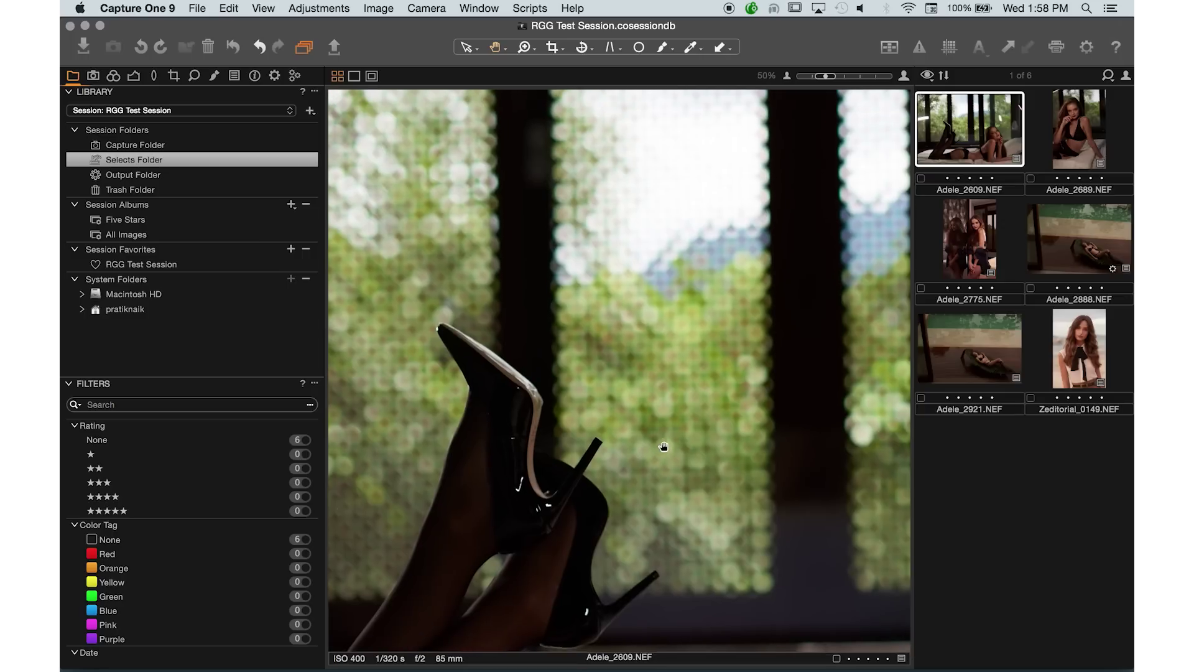
pyautogui.moveTo(757, 336); pyautogui.dragTo(506, 255)
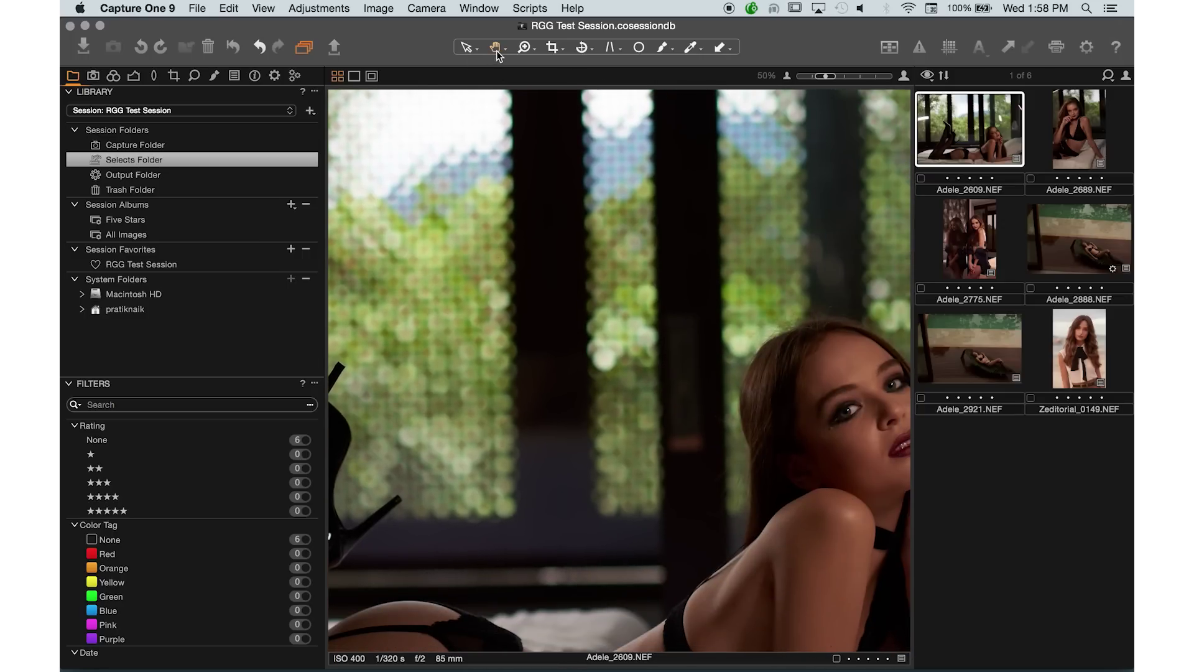
pyautogui.click(468, 48)
pyautogui.press('space')
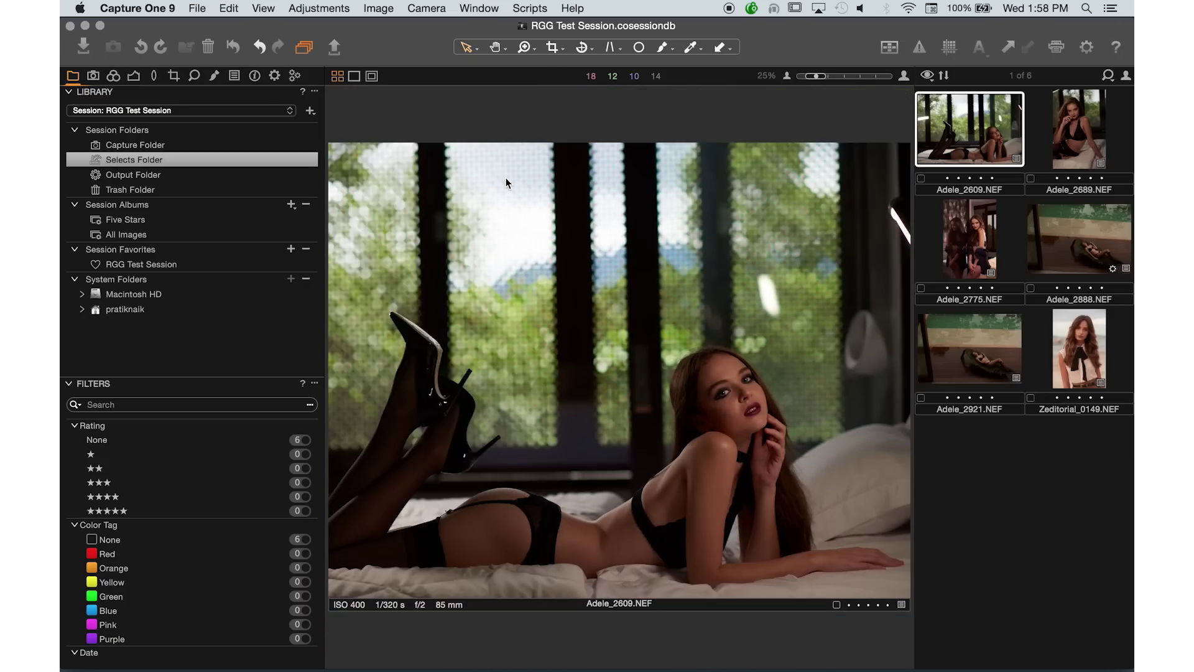
# Step: Zoom in on image 2609 to 50% with the Zoom-In tool
pyautogui.click(533, 49)
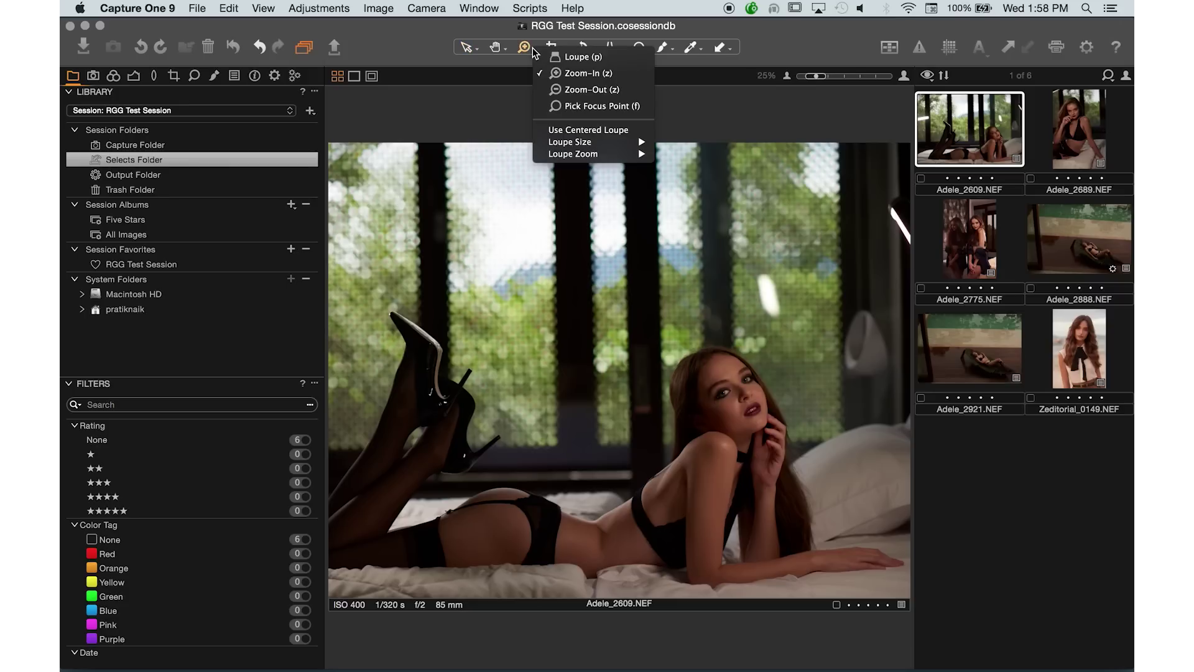
pyautogui.click(631, 309)
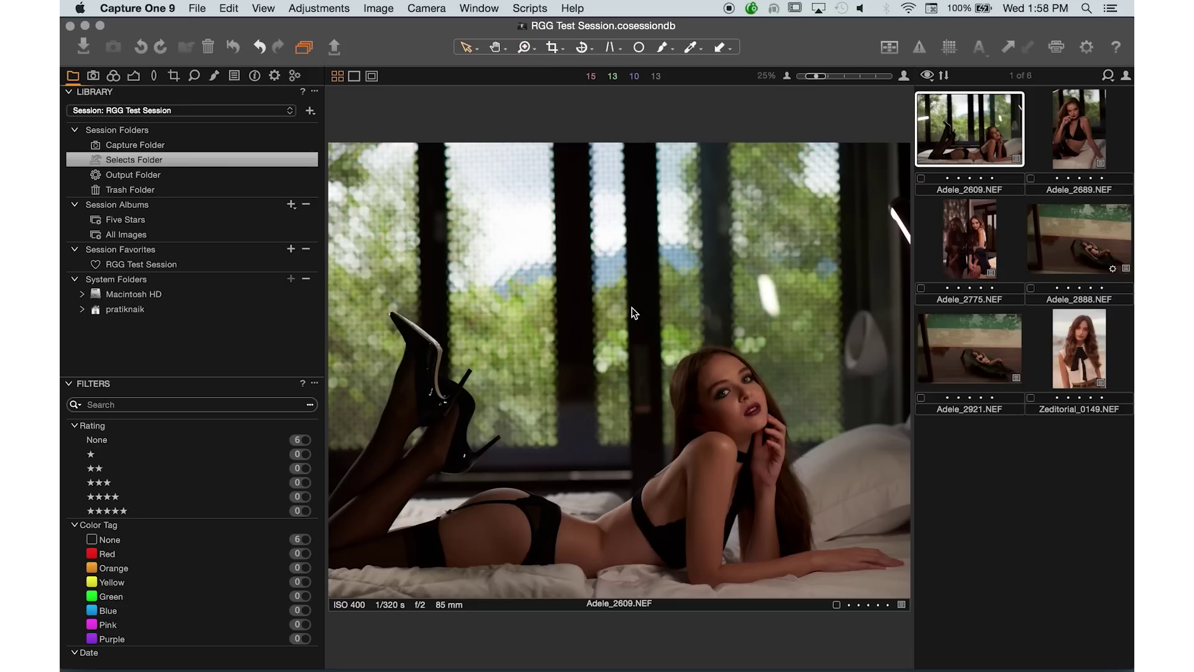
pyautogui.click(528, 46)
pyautogui.click(633, 321)
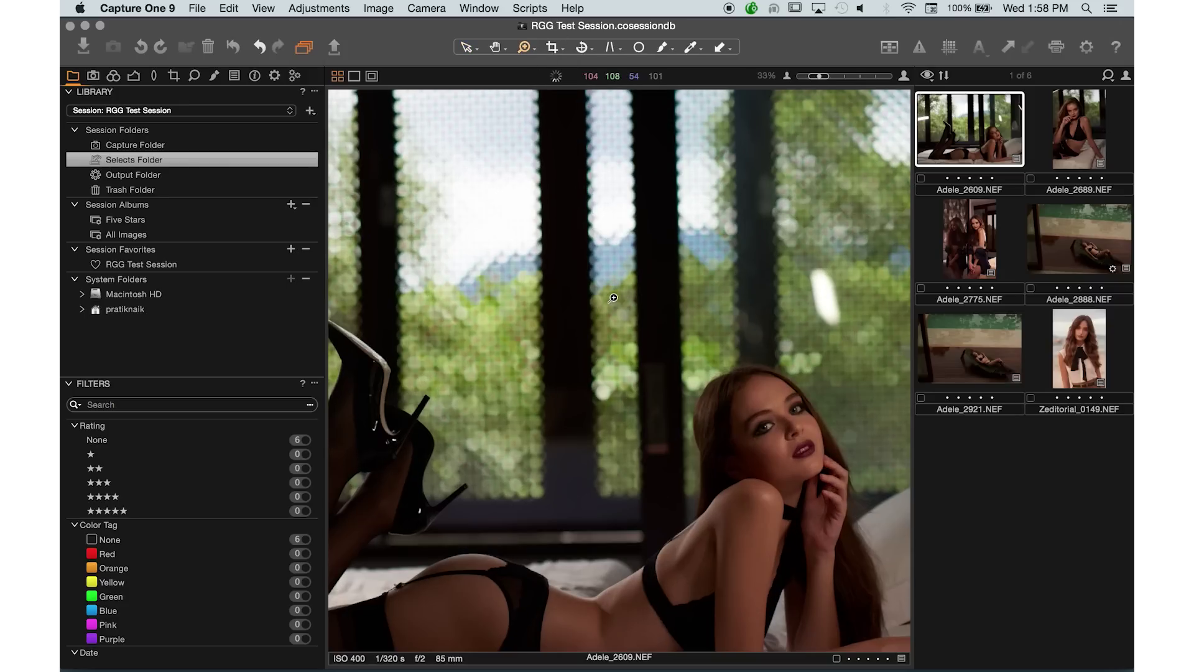
pyautogui.click(633, 322)
# Step: Zoom out of image 2609 with the Zoom-Out tool until the whole picture fits the viewer
pyautogui.click(527, 48)
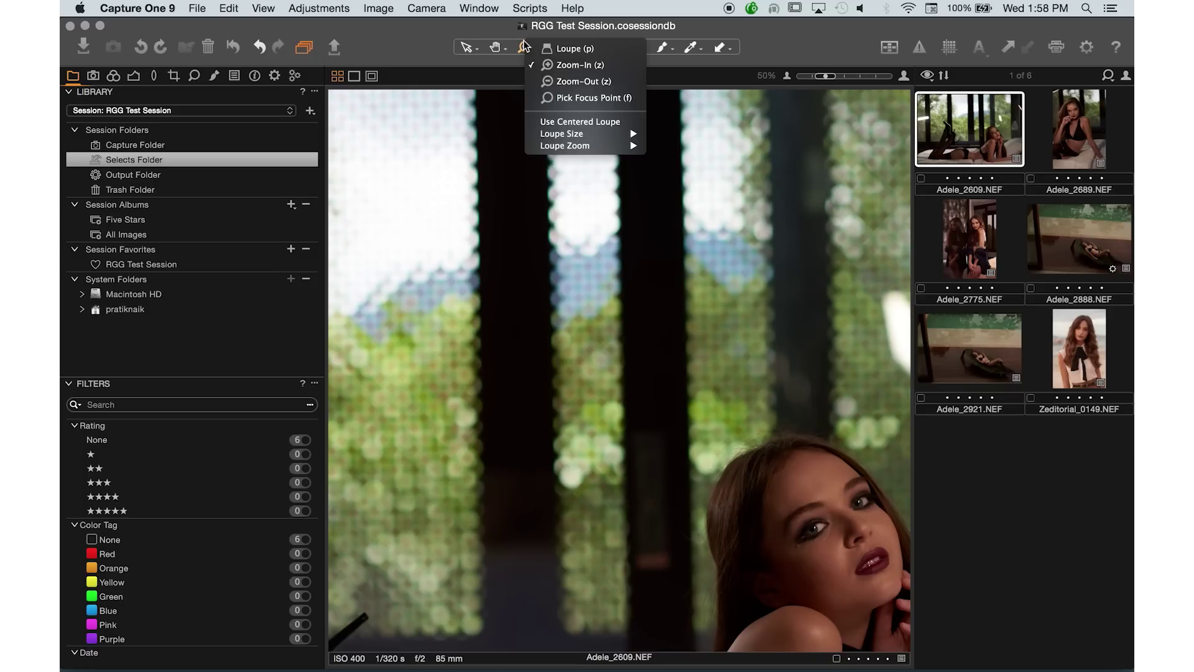
pyautogui.click(563, 81)
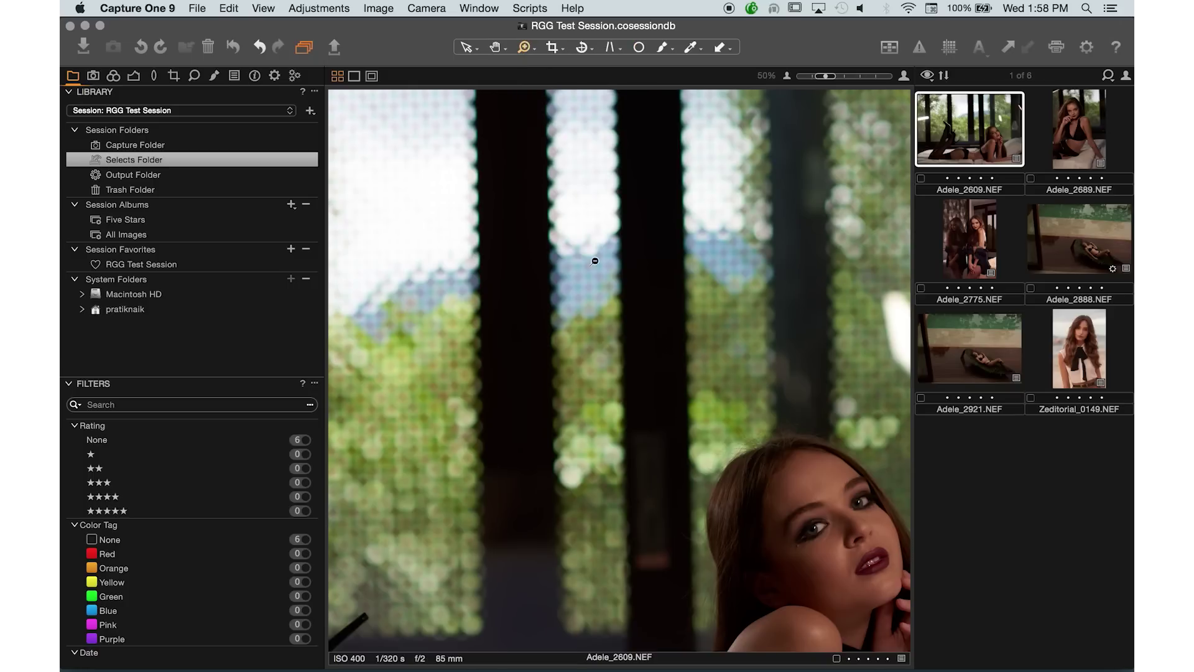
pyautogui.click(607, 354)
pyautogui.click(607, 354)
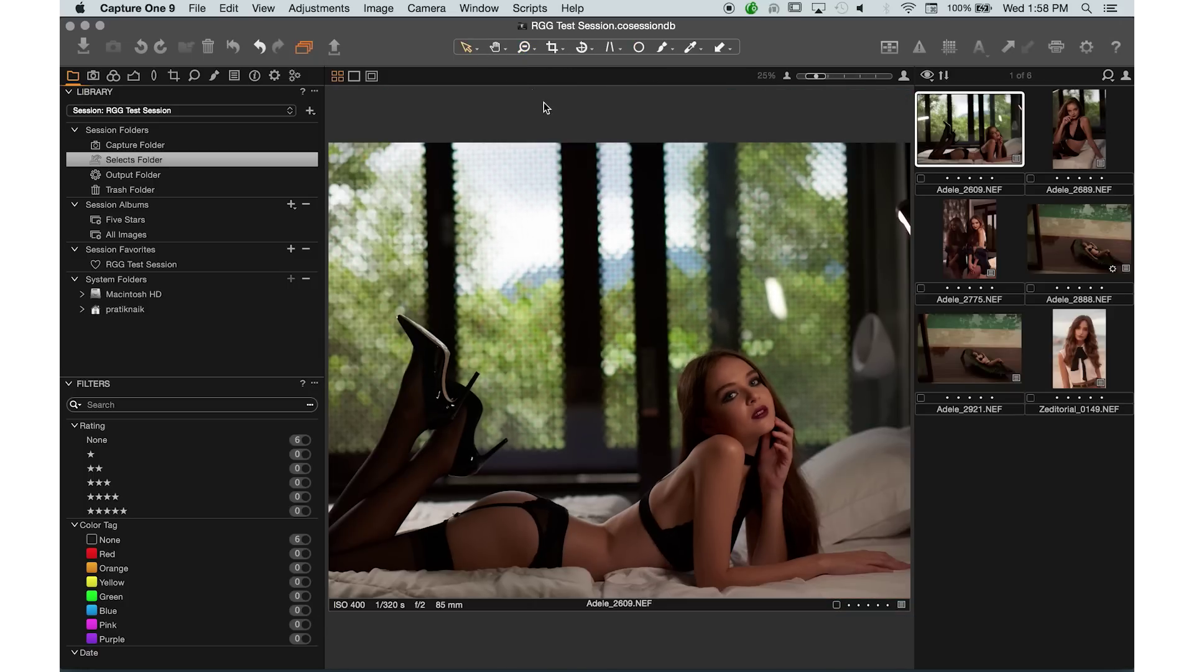
pyautogui.press('z')
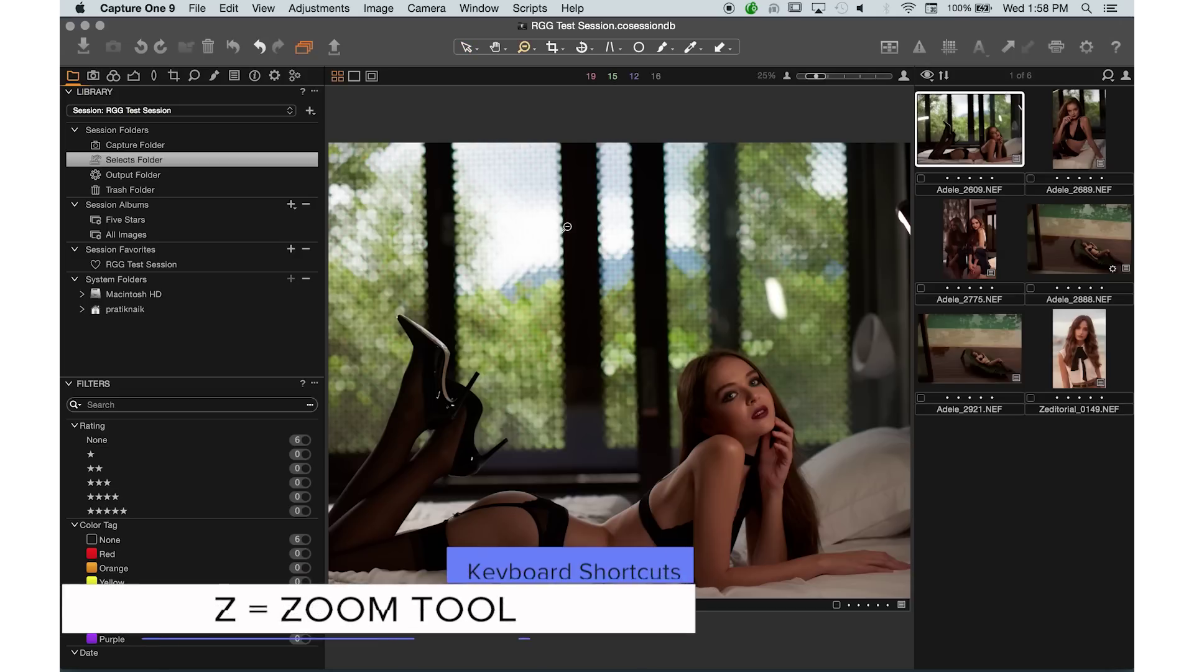
pyautogui.click(594, 308)
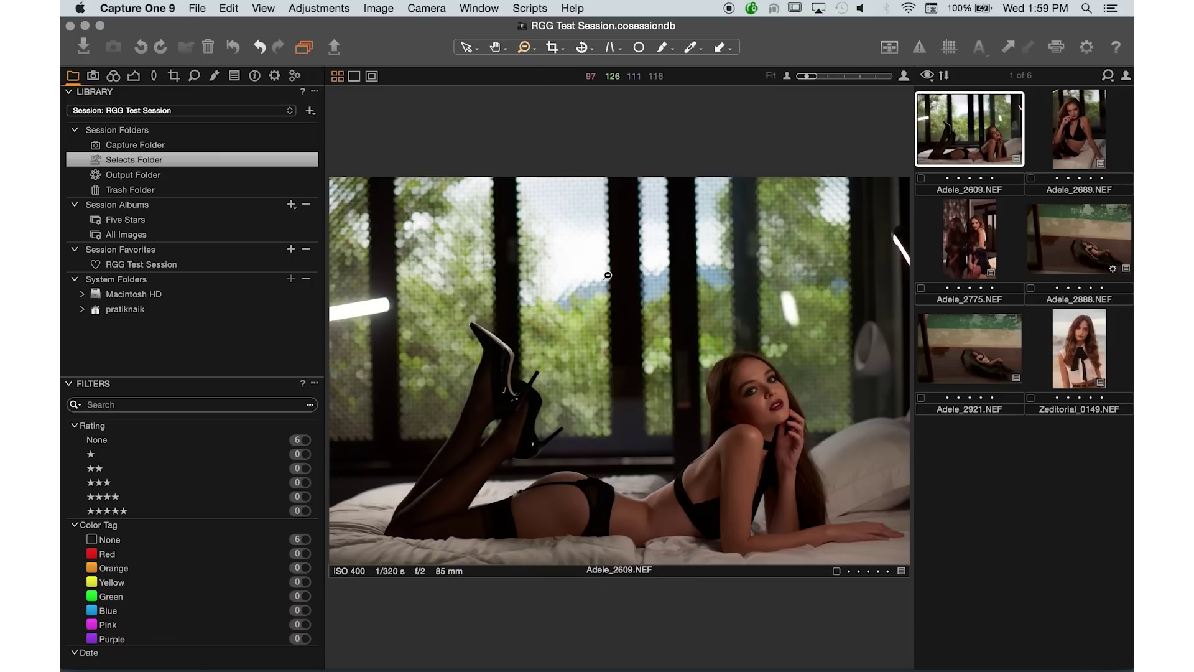
# Step: Zoom in on image 2609 to 33% with the Zoom-In tool
pyautogui.click(525, 50)
pyautogui.click(554, 73)
pyautogui.click(638, 392)
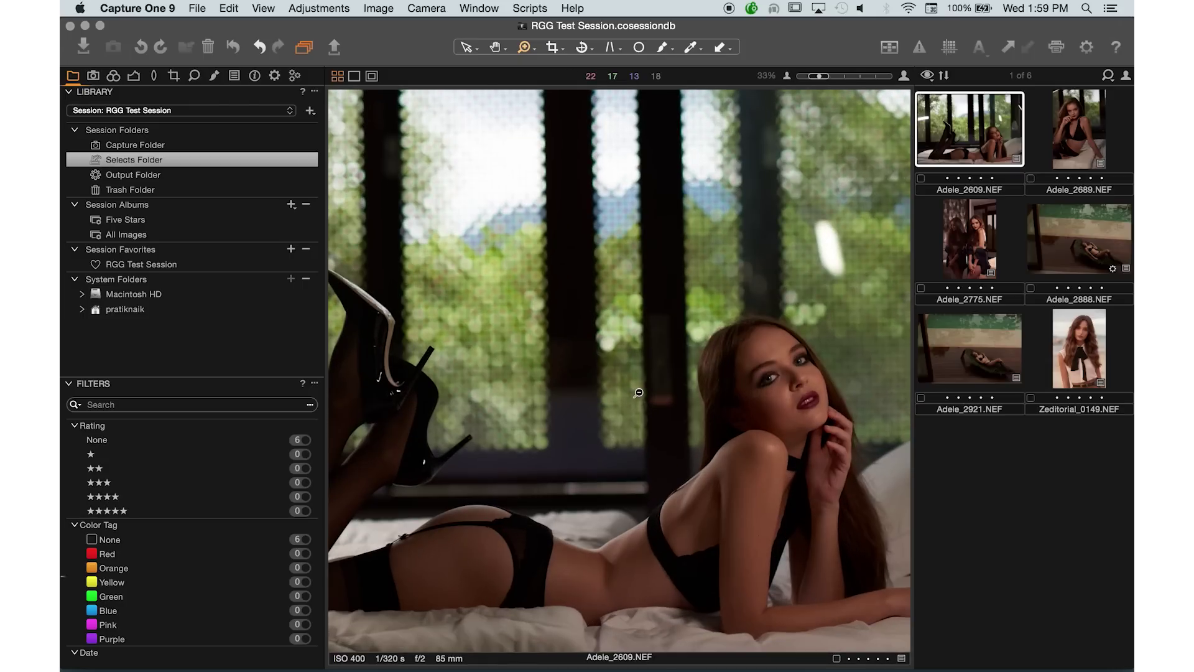
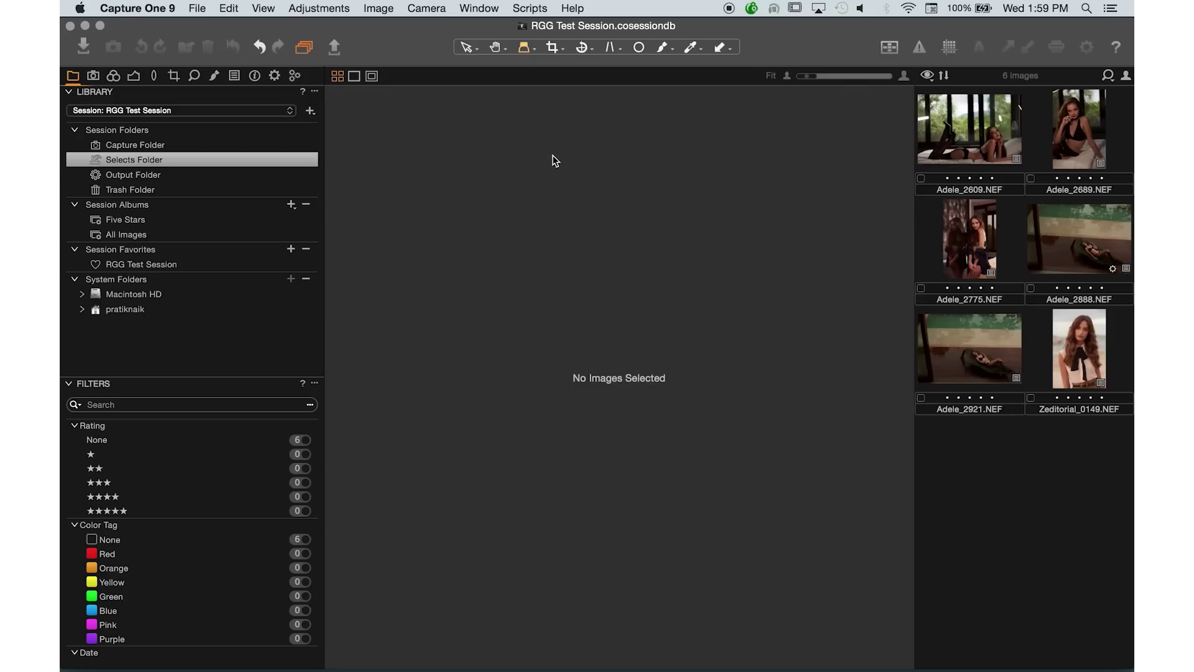
# Step: Select image 2609 and inspect the model's face with the Loupe tool
pyautogui.click(995, 132)
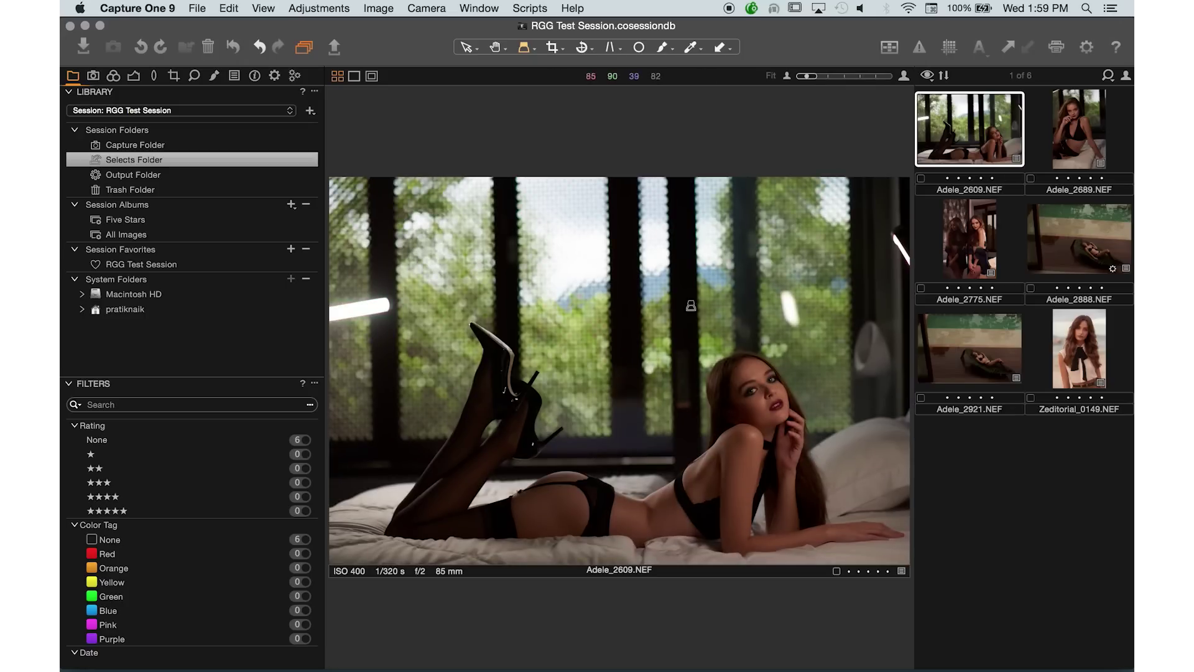
pyautogui.click(525, 50)
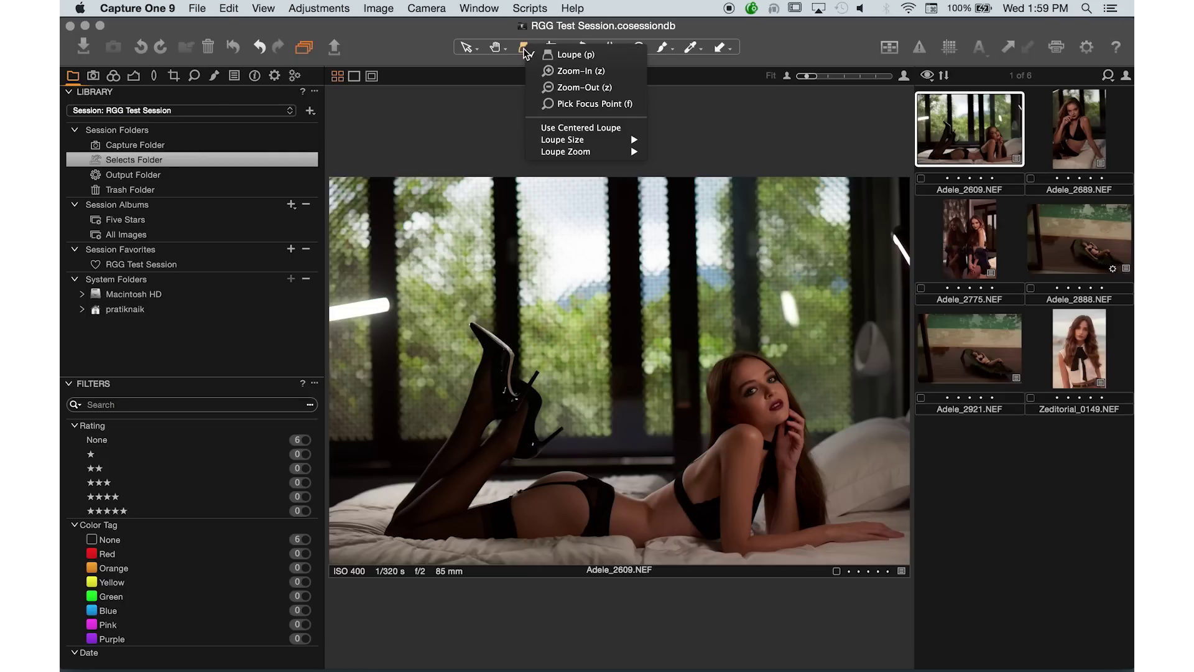
pyautogui.click(564, 56)
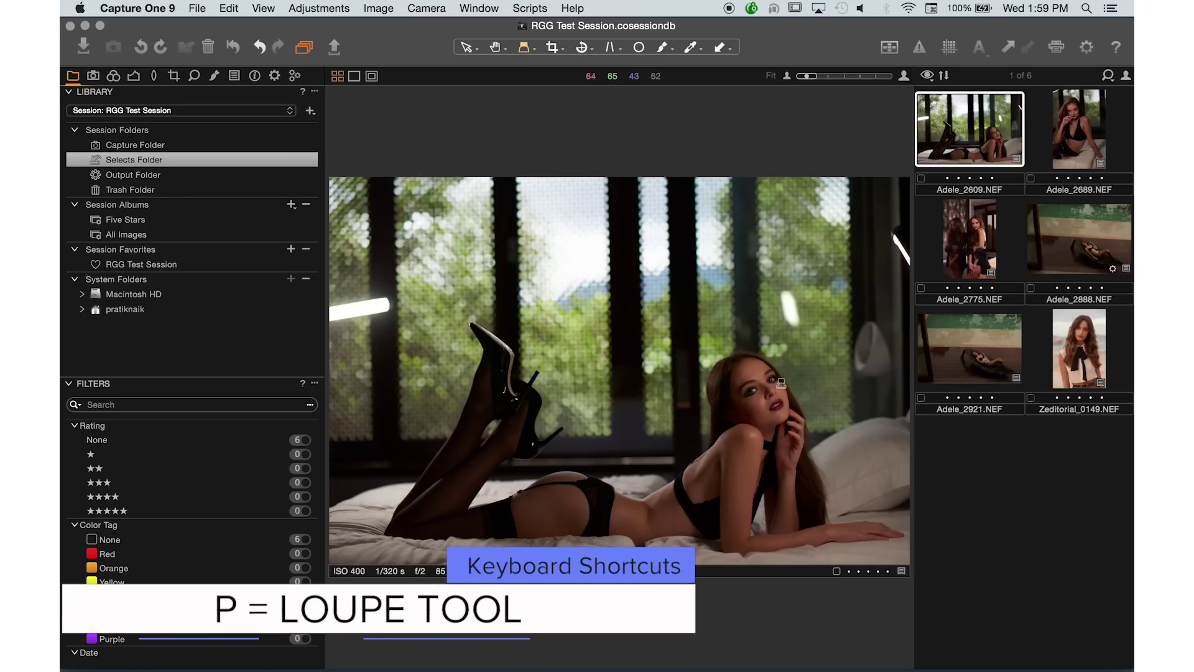
pyautogui.moveTo(769, 380); pyautogui.dragTo(776, 403)
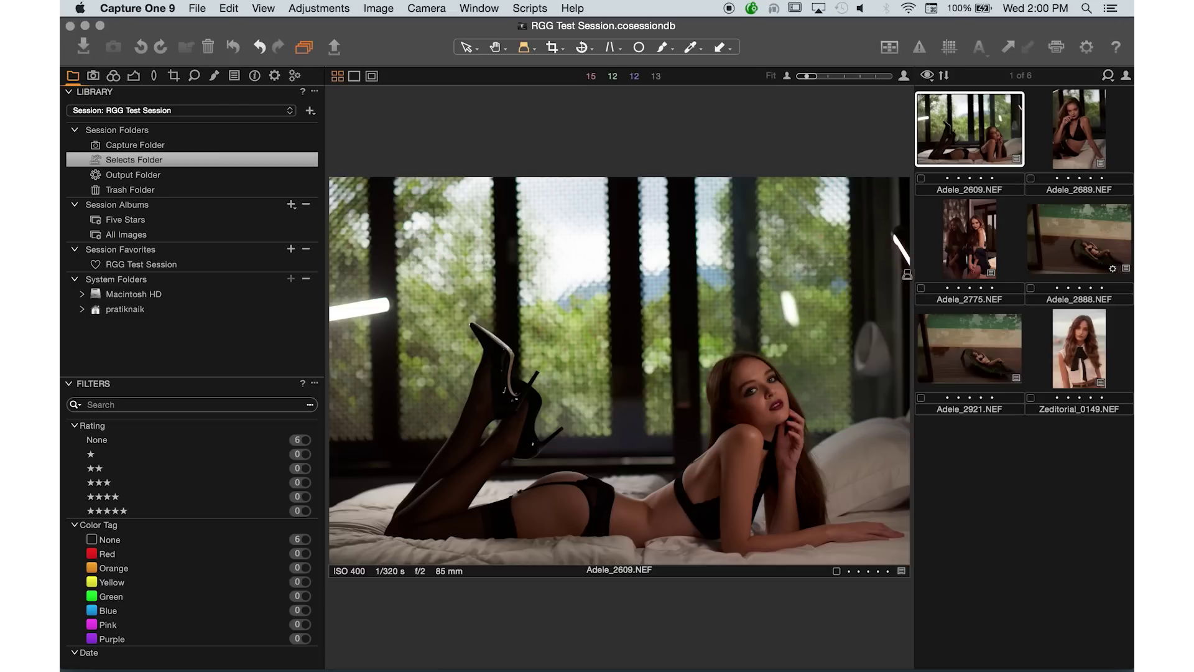
# Step: Switch to image 2775 and inspect the face and forehead with the Loupe tool
pyautogui.press('Down')
pyautogui.moveTo(673, 264); pyautogui.dragTo(665, 237)
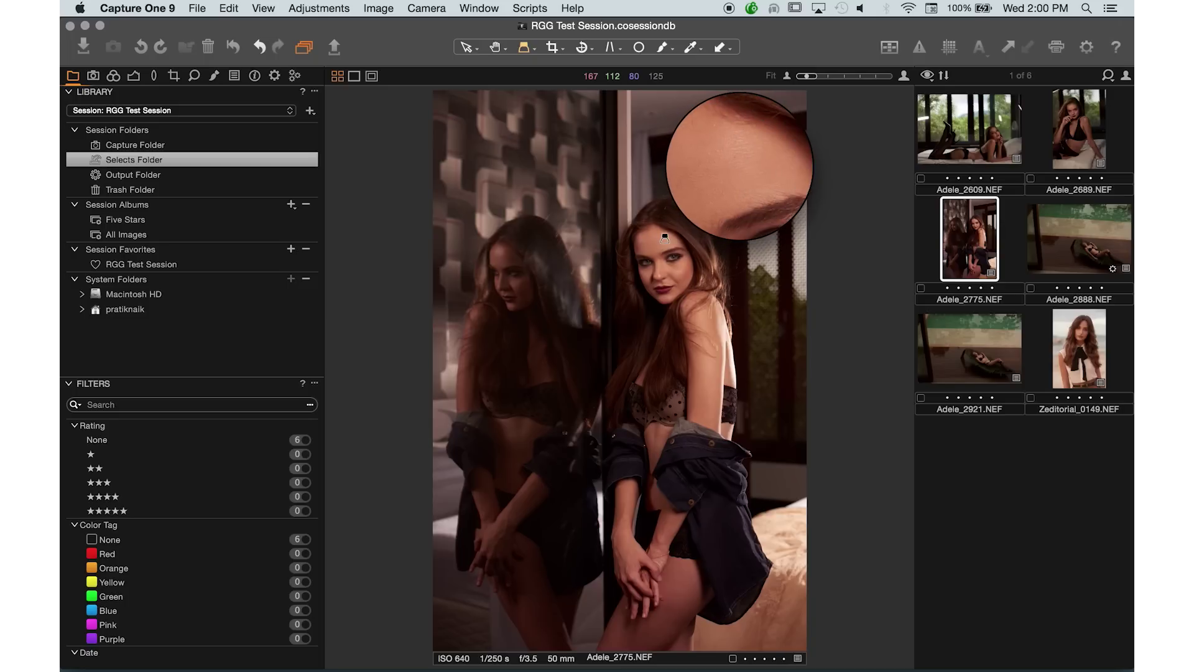
pyautogui.moveTo(665, 237); pyautogui.dragTo(665, 237)
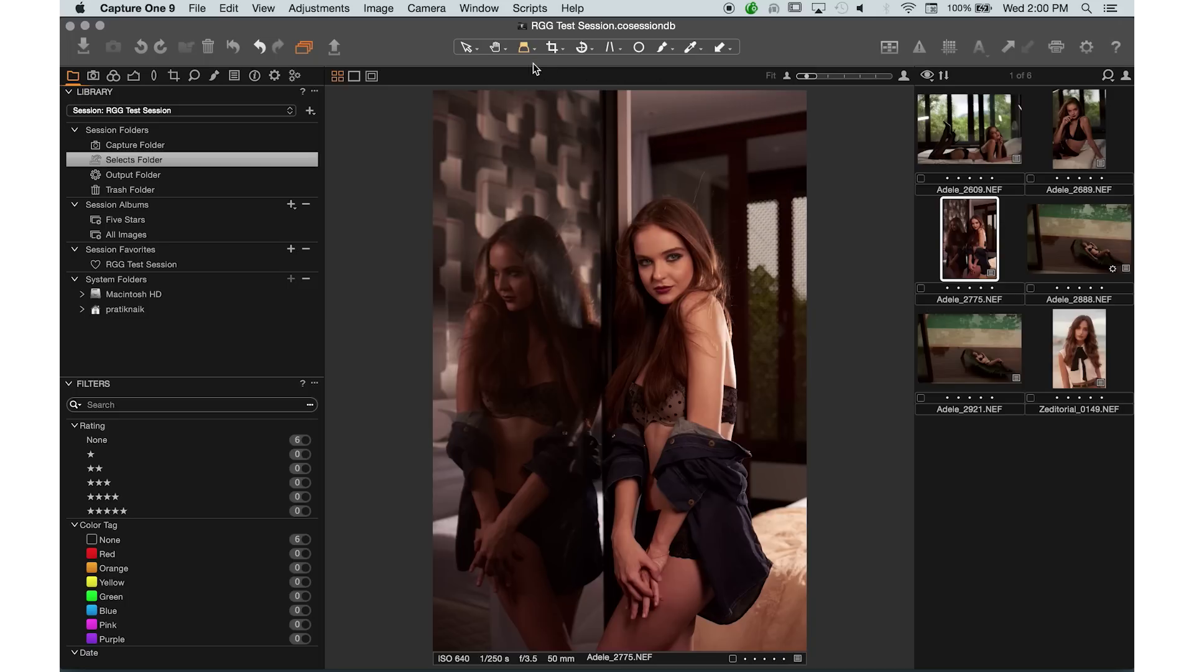
# Step: Set the loupe size to Large and inspect the face in image 2775
pyautogui.click(530, 47)
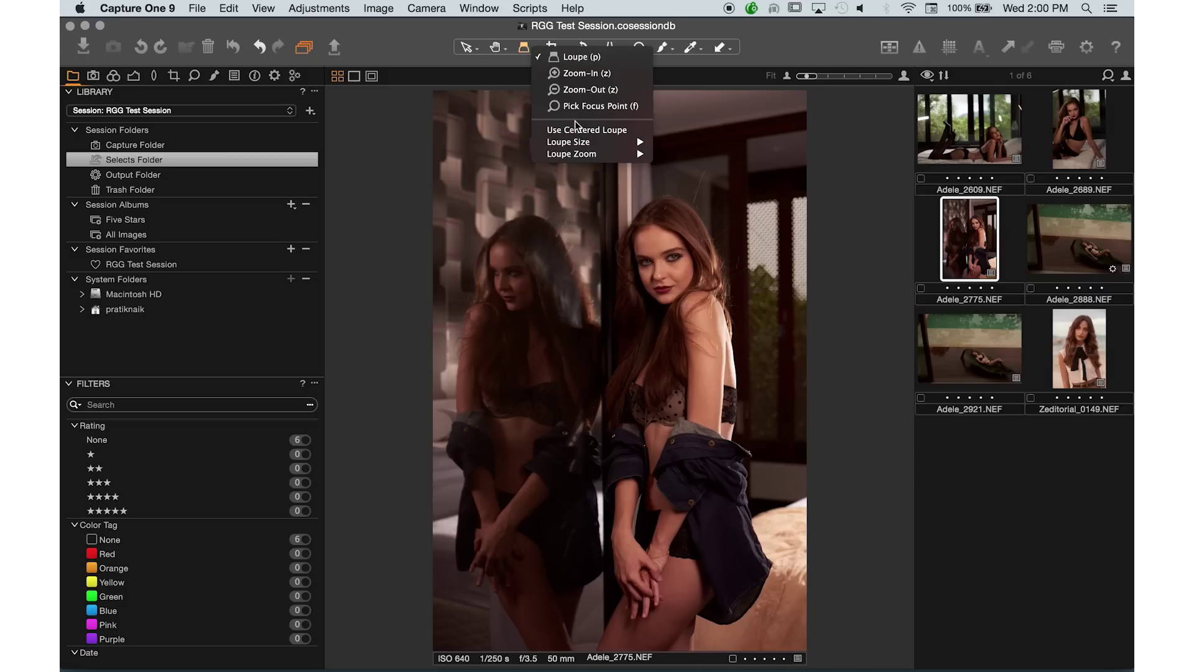
pyautogui.moveTo(576, 143)
pyautogui.click(667, 165)
pyautogui.moveTo(669, 263); pyautogui.dragTo(668, 256)
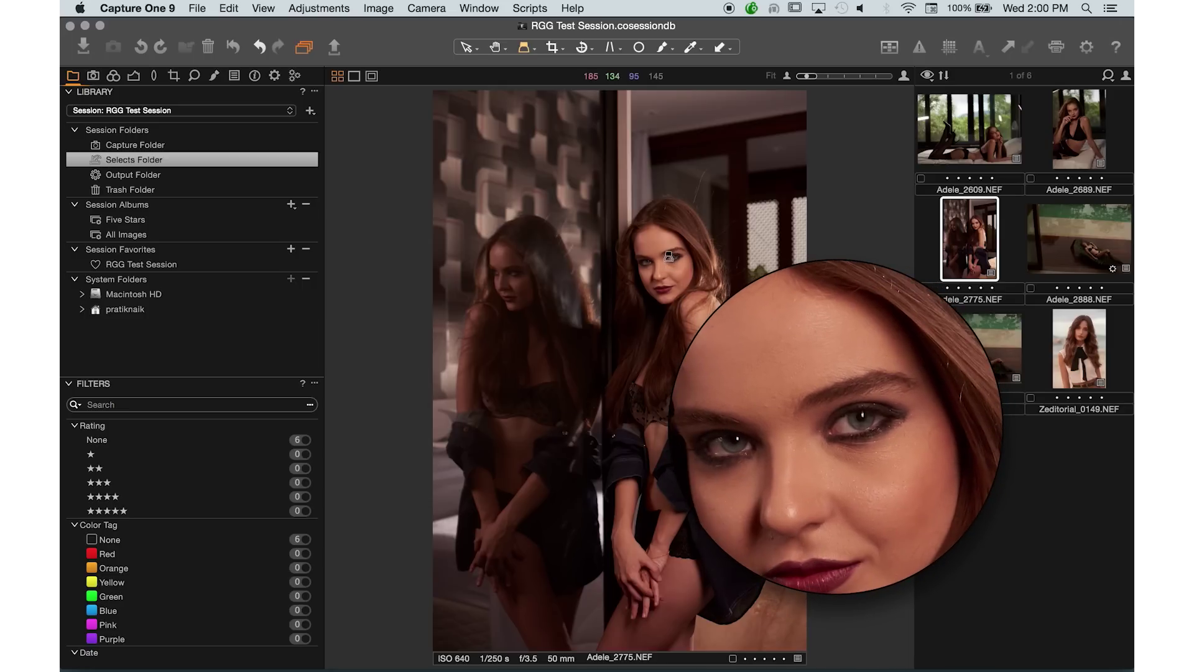
pyautogui.moveTo(669, 256); pyautogui.dragTo(662, 250)
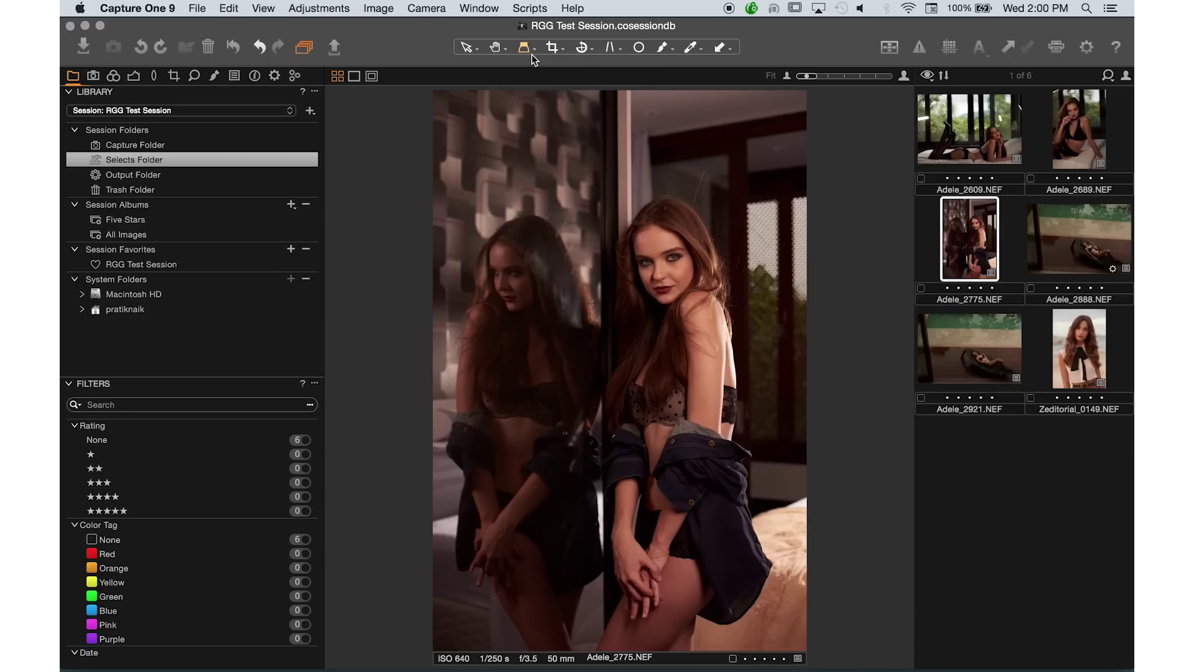
# Step: Set the loupe size to Small and inspect the eye in image 2775
pyautogui.click(532, 52)
pyautogui.moveTo(581, 144)
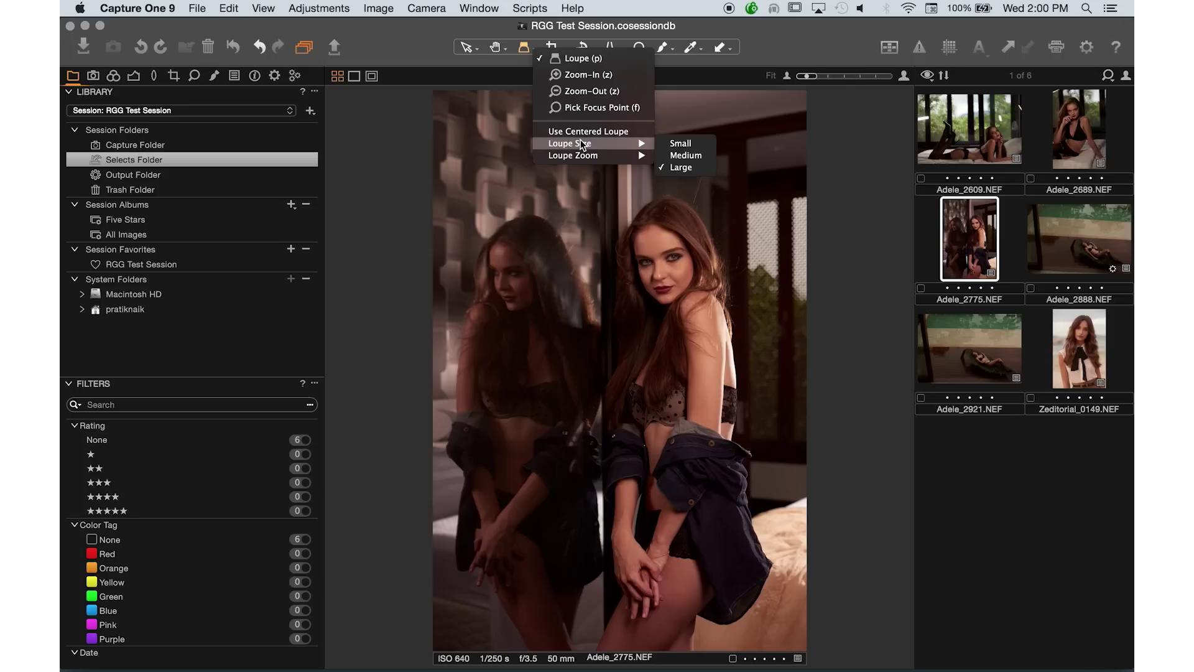
pyautogui.click(691, 148)
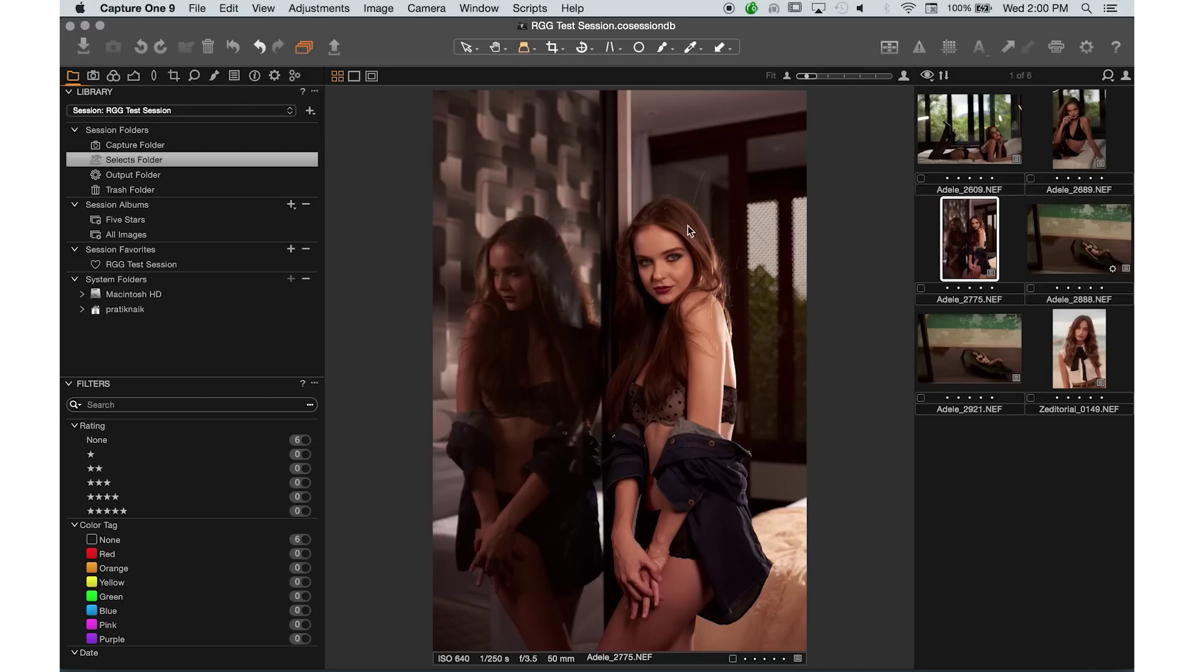
pyautogui.moveTo(673, 254); pyautogui.dragTo(673, 254)
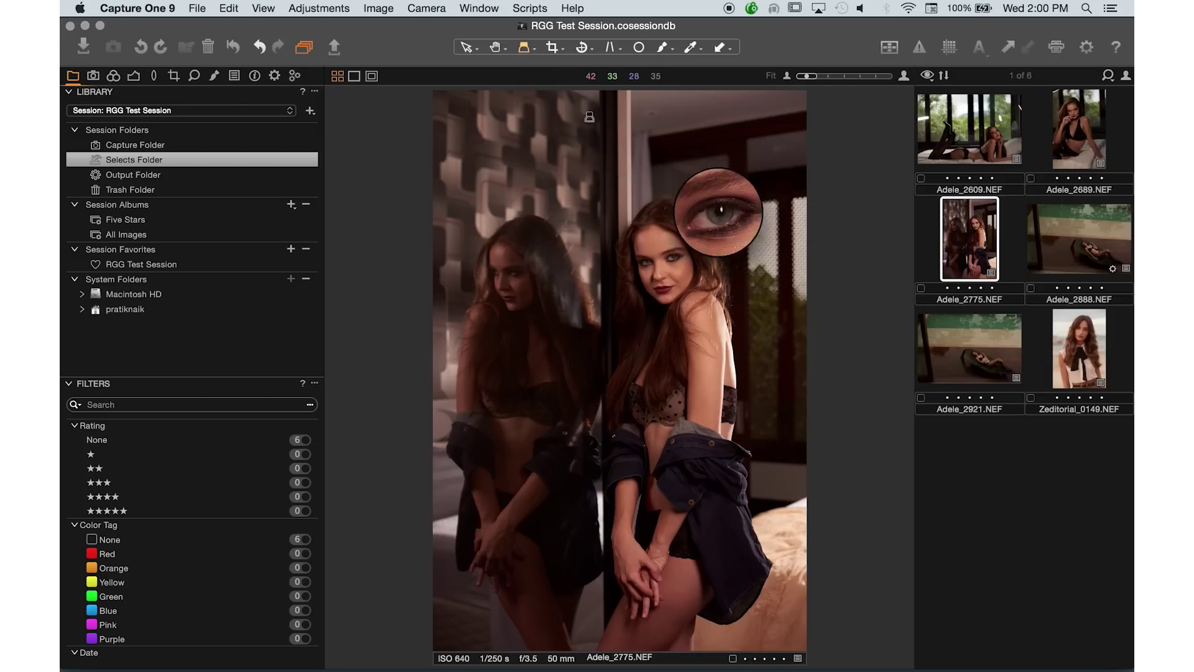
# Step: Set the loupe zoom to 25% and move the loupe from the face to the mirror reflection in image 2775
pyautogui.click(529, 49)
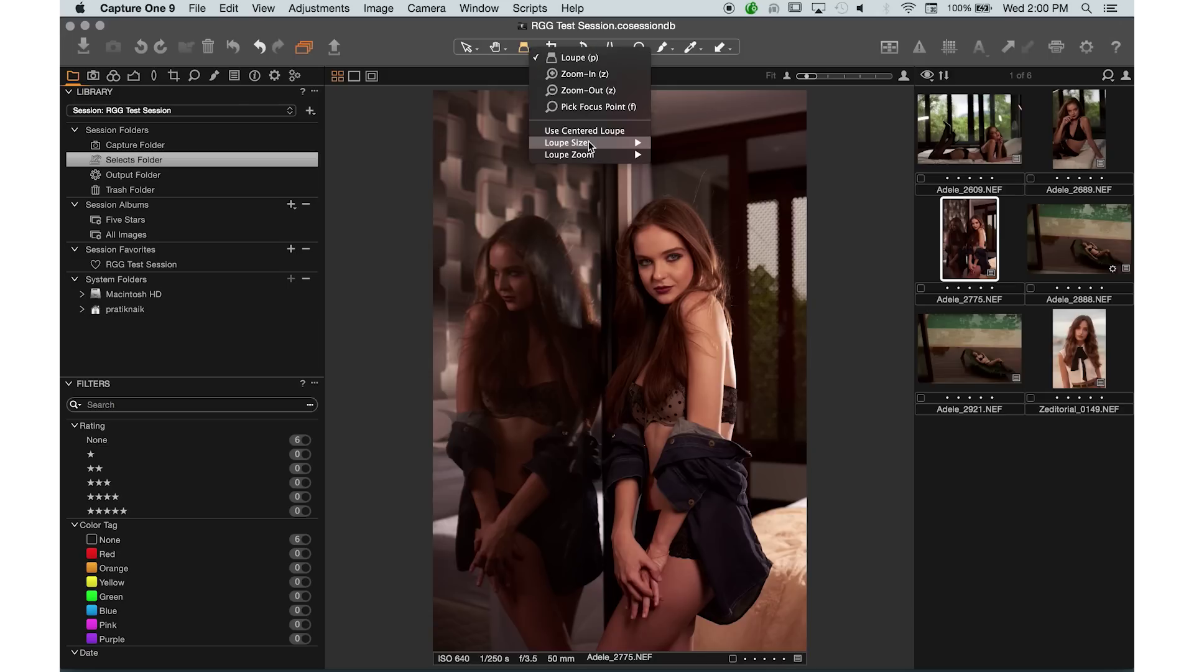
pyautogui.moveTo(599, 155)
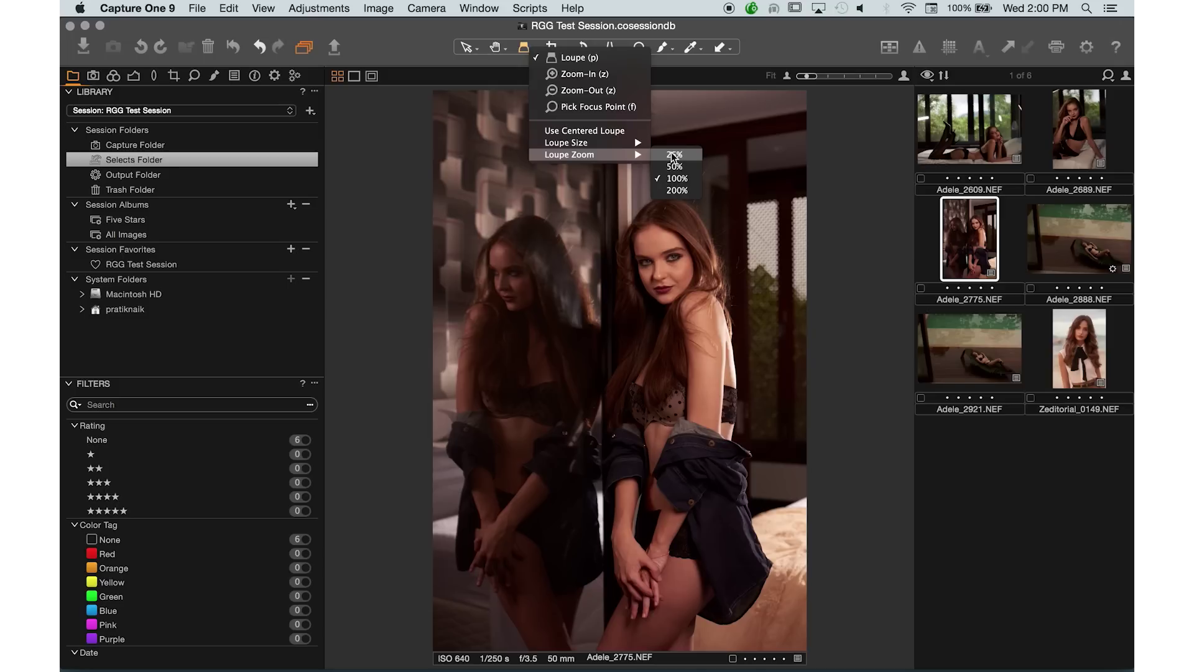
pyautogui.click(674, 155)
pyautogui.click(675, 255)
pyautogui.moveTo(675, 255); pyautogui.dragTo(509, 267)
# Step: Set the loupe size to Large and the loupe zoom to 100%
pyautogui.click(533, 49)
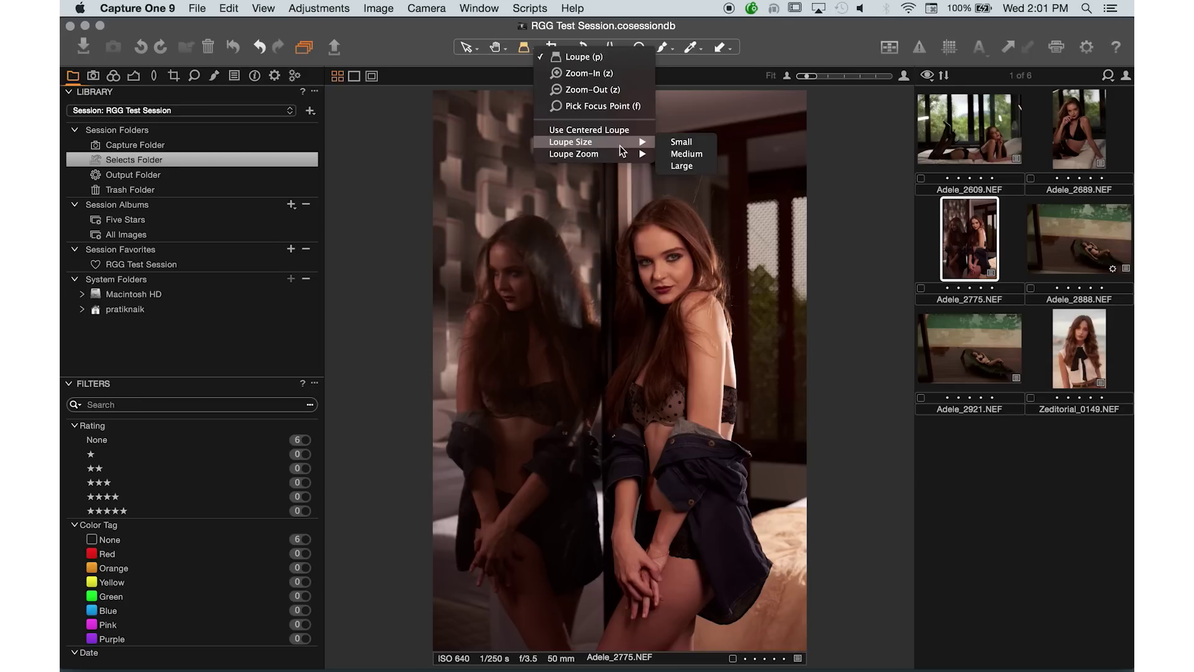
pyautogui.click(681, 166)
pyautogui.click(531, 49)
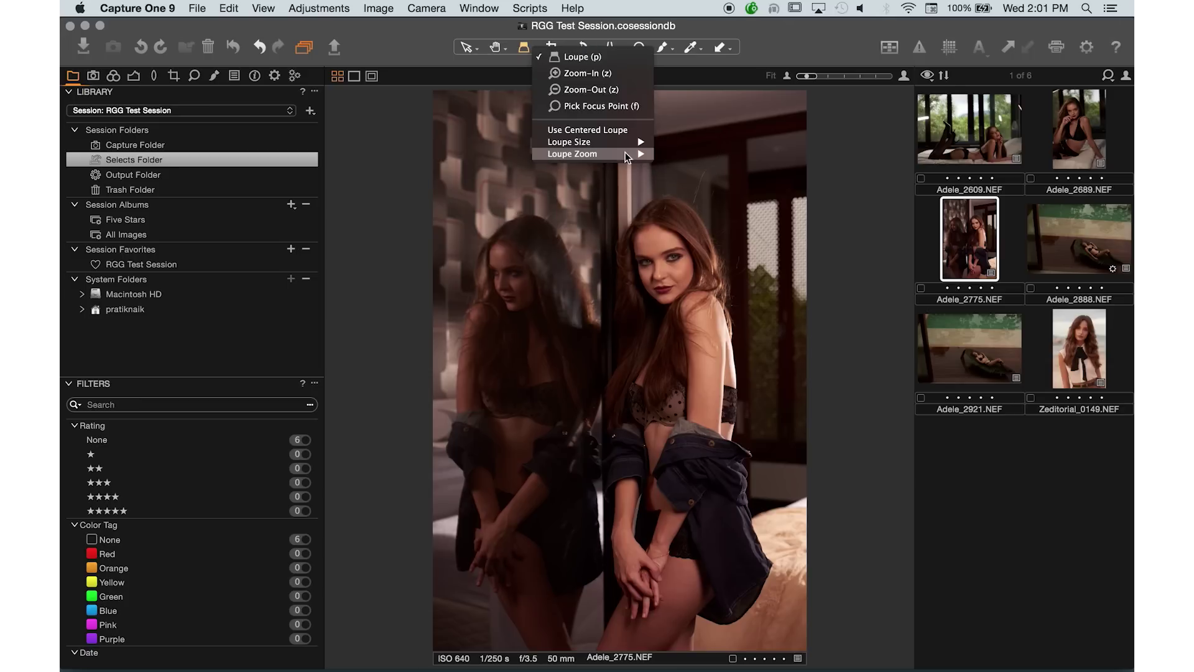
pyautogui.moveTo(631, 155)
pyautogui.click(670, 176)
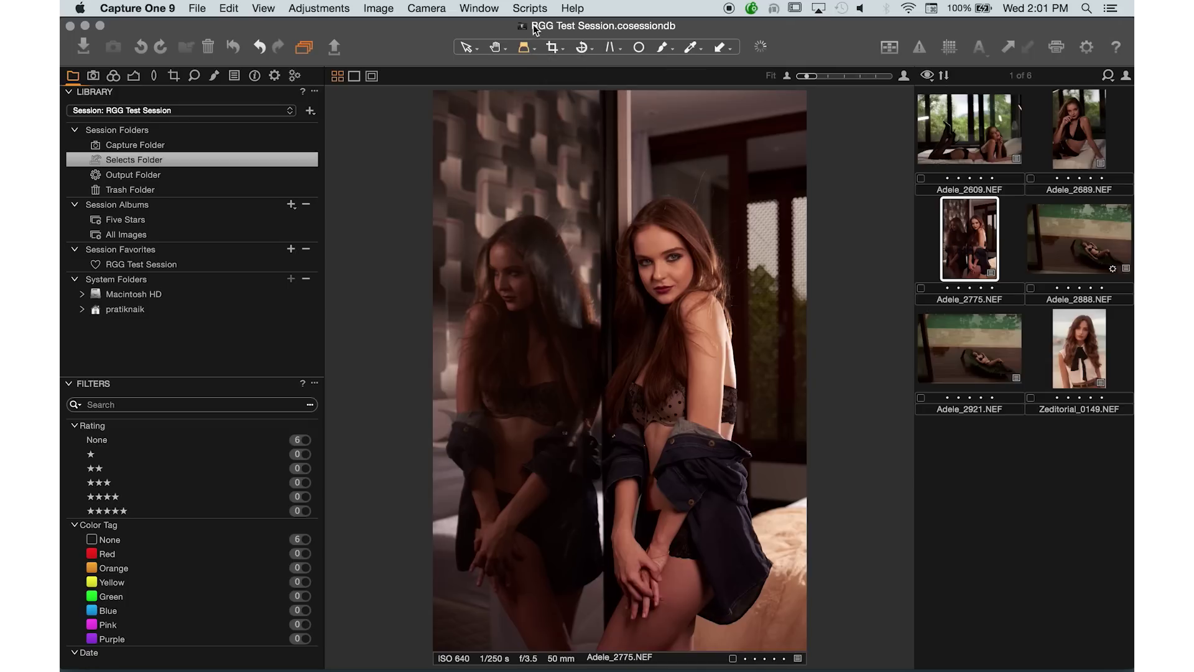
# Step: Turn on the centered loupe and move it from the face down to the shoulder in image 2775
pyautogui.click(531, 42)
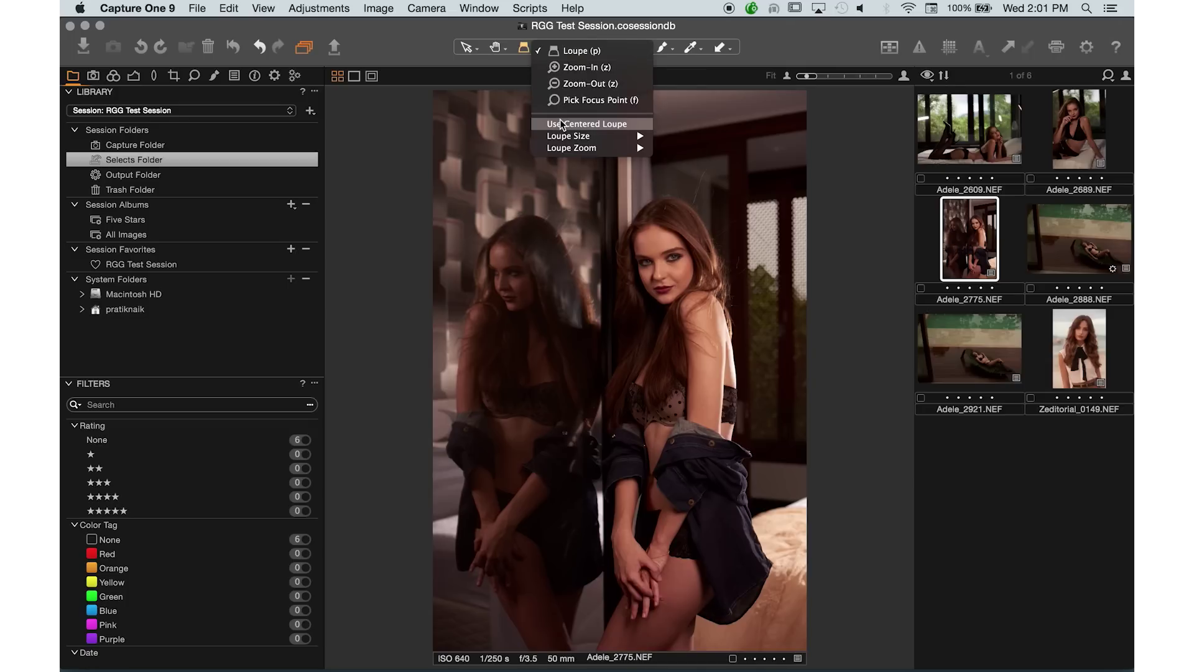
pyautogui.click(560, 119)
pyautogui.click(670, 264)
pyautogui.moveTo(670, 265); pyautogui.dragTo(704, 339)
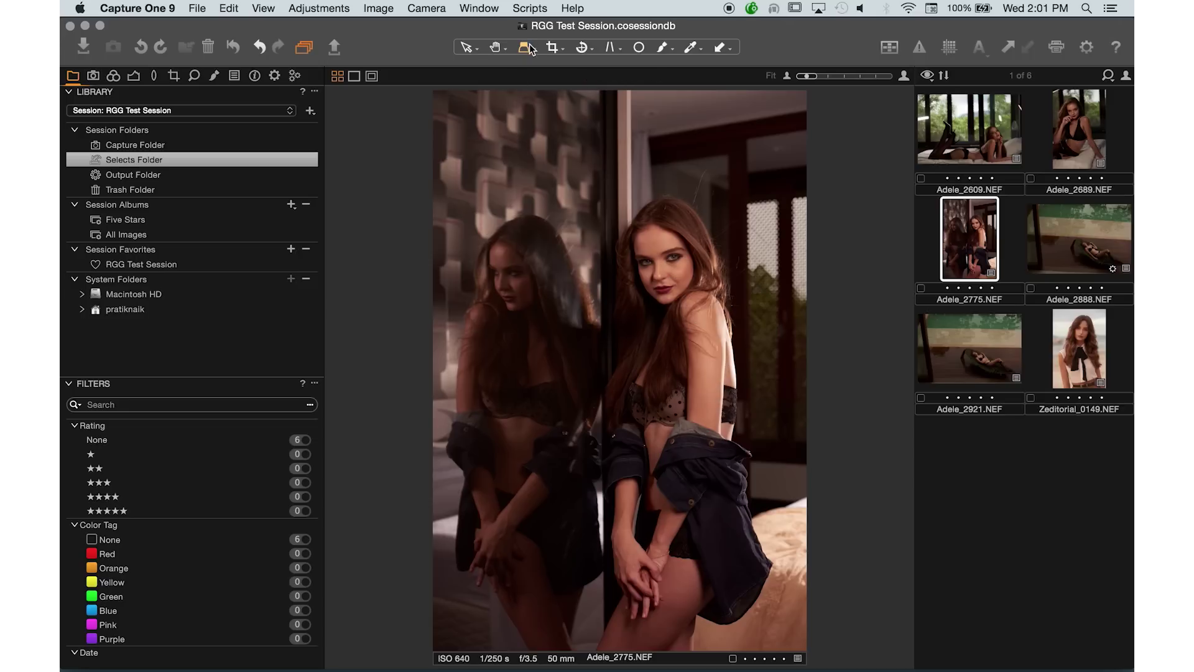
# Step: Turn off the centered loupe and inspect the face in image 2775 with the loupe
pyautogui.click(528, 41)
pyautogui.click(560, 99)
pyautogui.moveTo(679, 255); pyautogui.dragTo(665, 291)
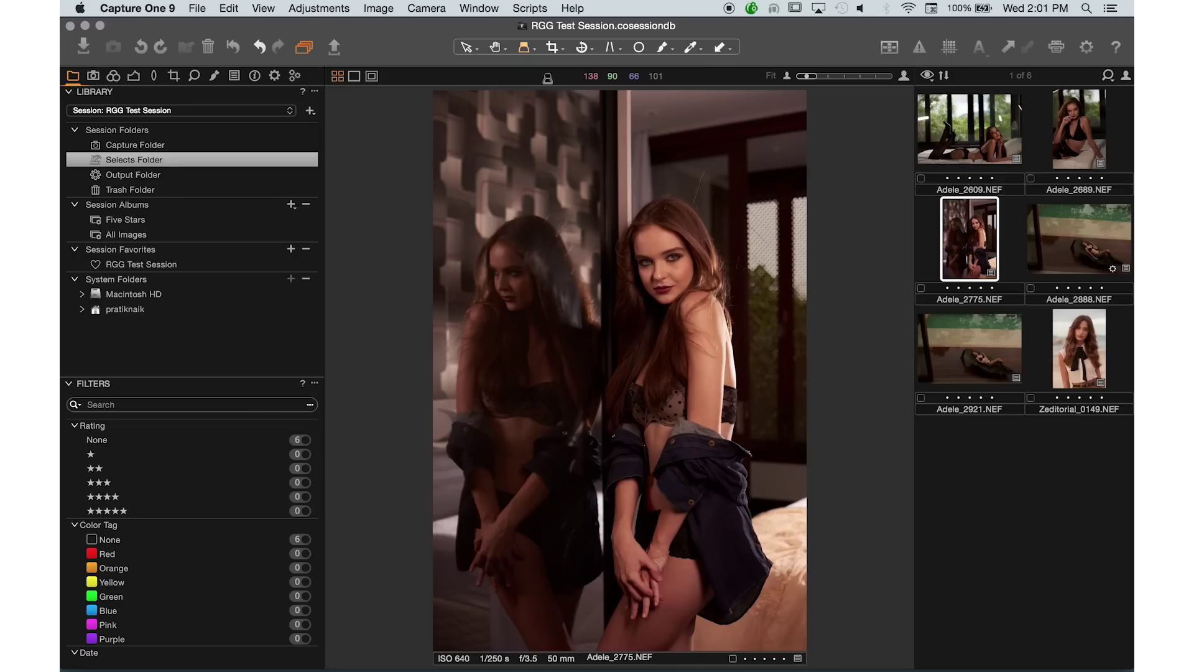